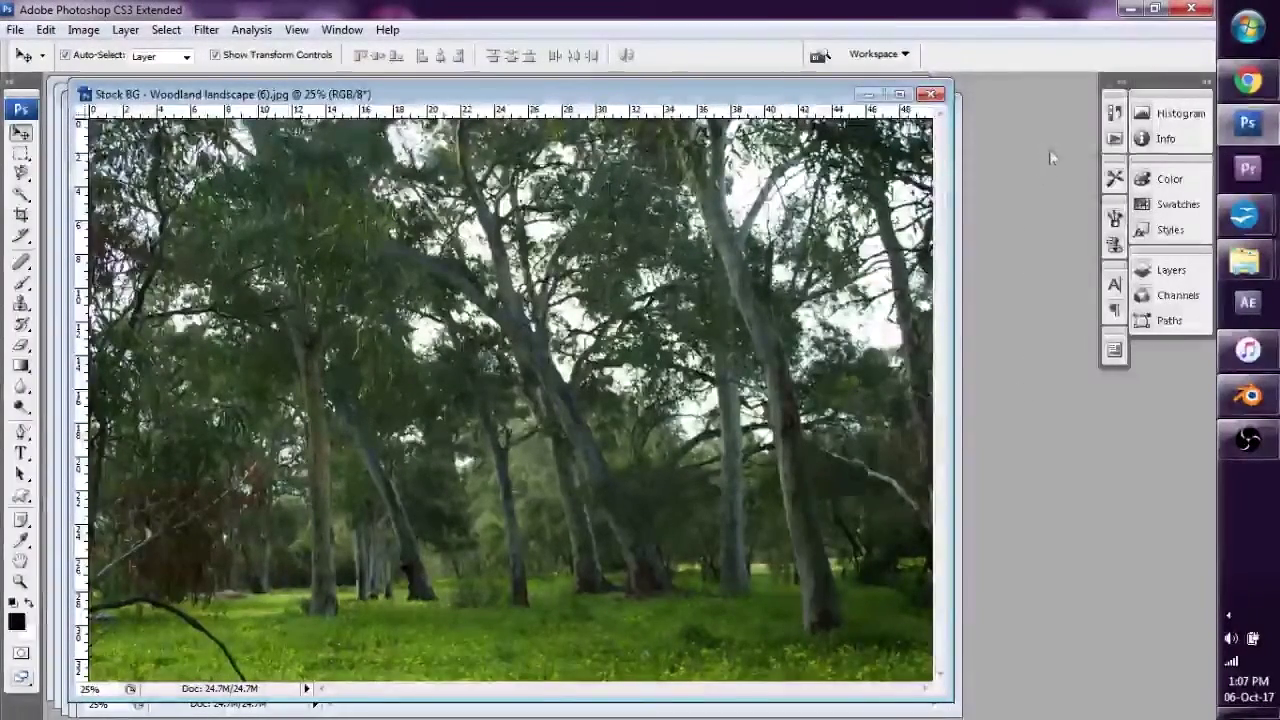
# Create a new action named "RESIZE & SAVE" in the Default Actions set and start recording it
pyautogui.click(1114, 140)
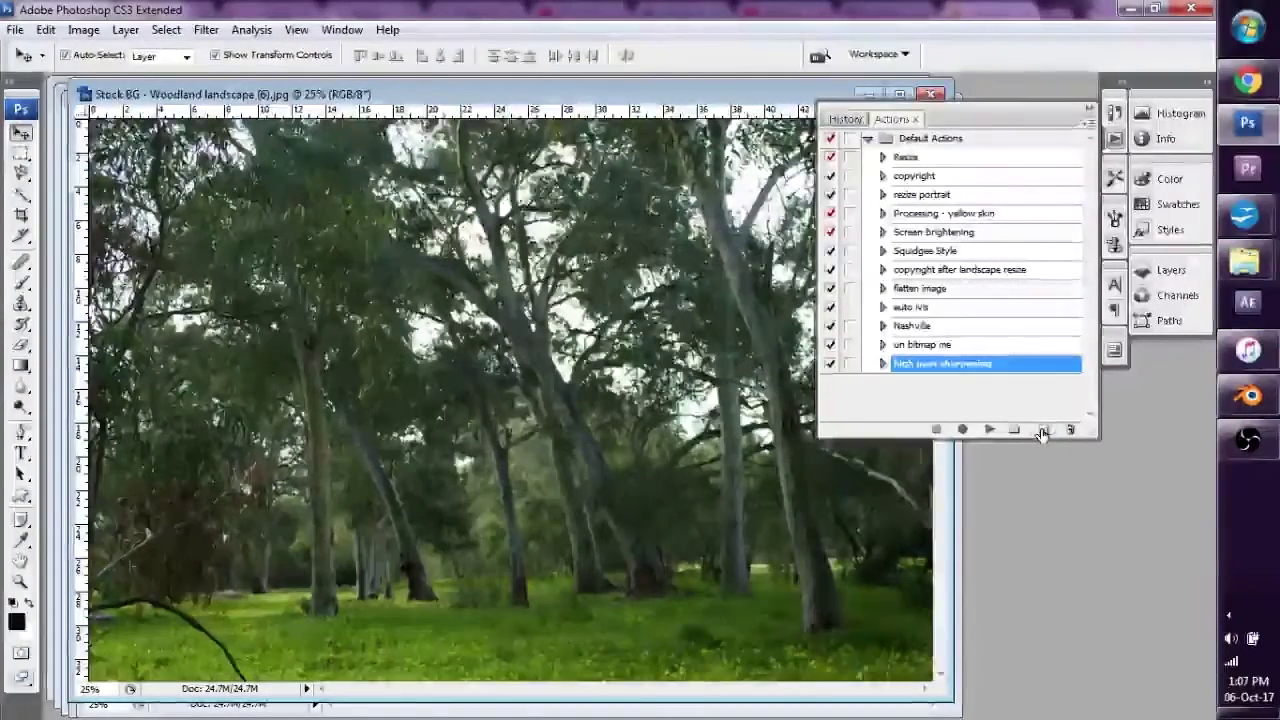
pyautogui.click(1041, 432)
pyautogui.moveTo(603, 195); pyautogui.dragTo(742, 274)
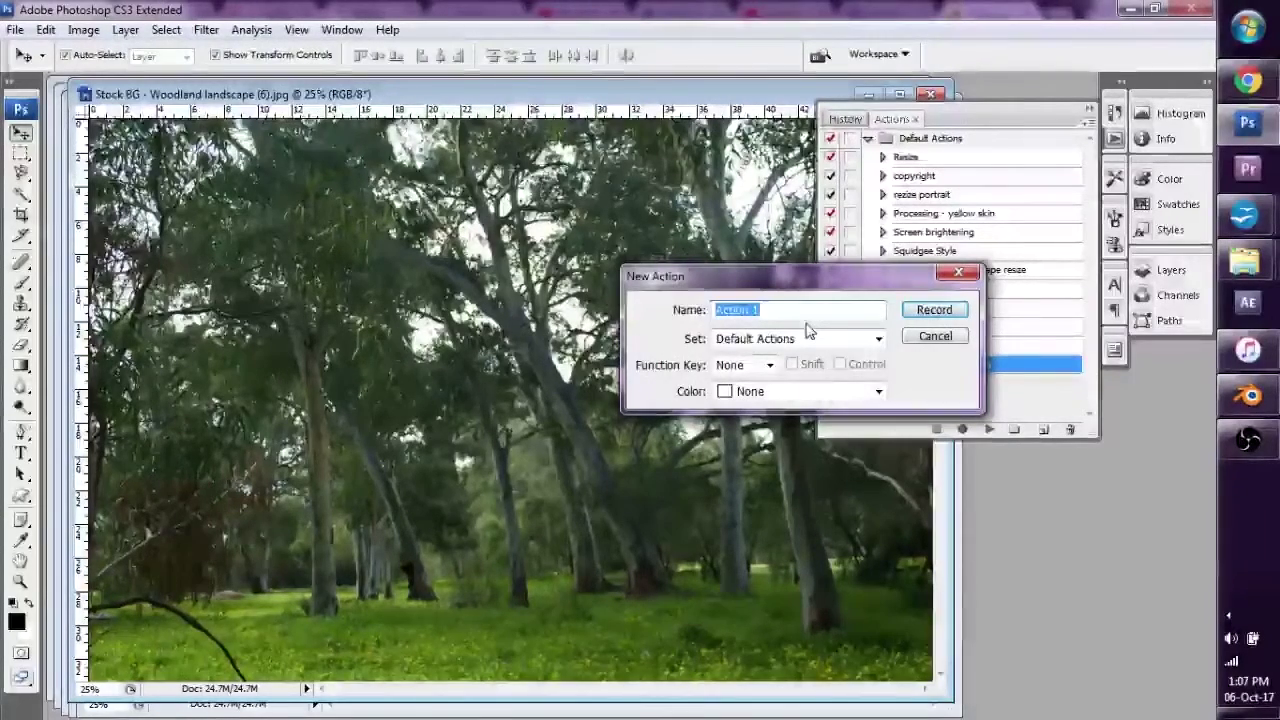
pyautogui.write('RESI')
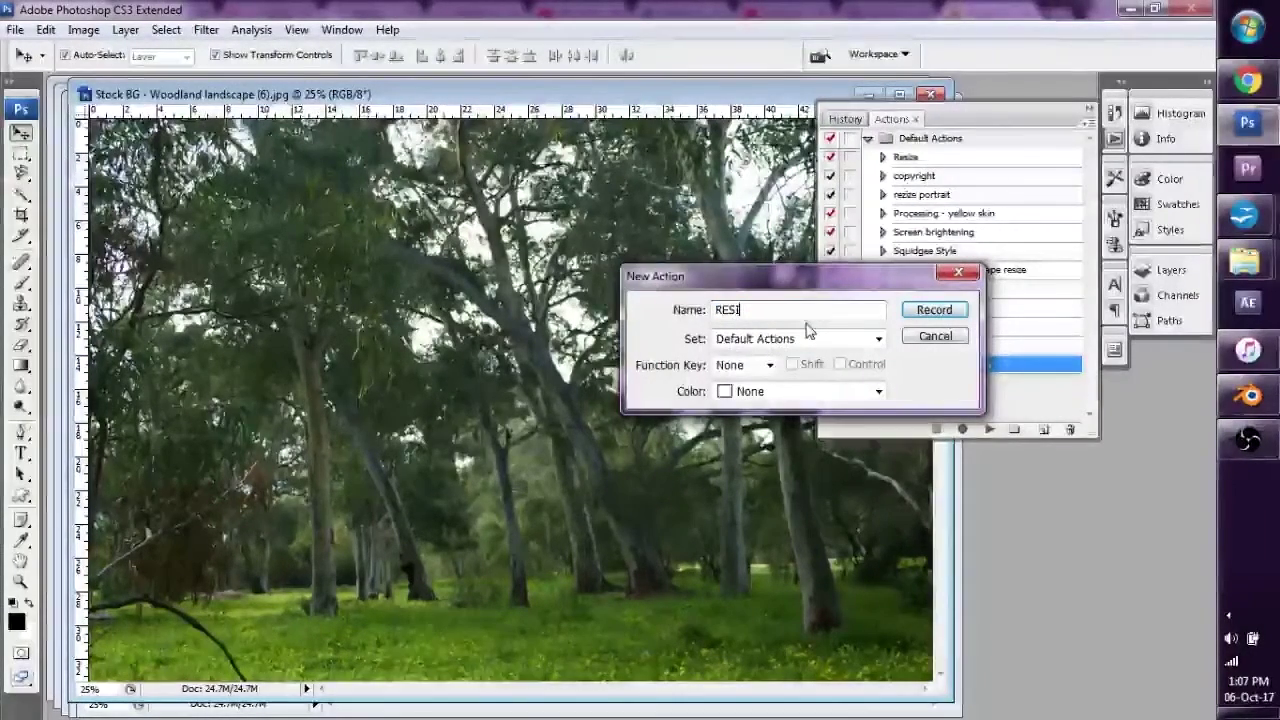
pyautogui.write('ZE & ')
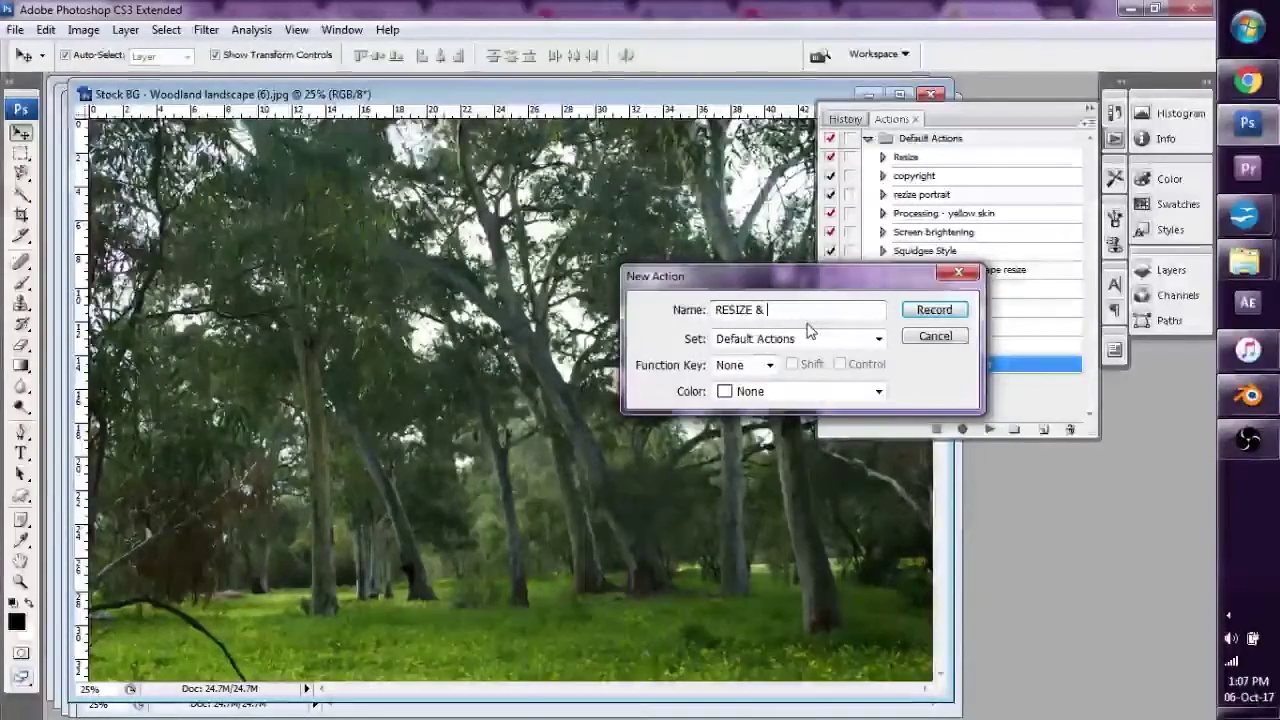
pyautogui.write('SAVE')
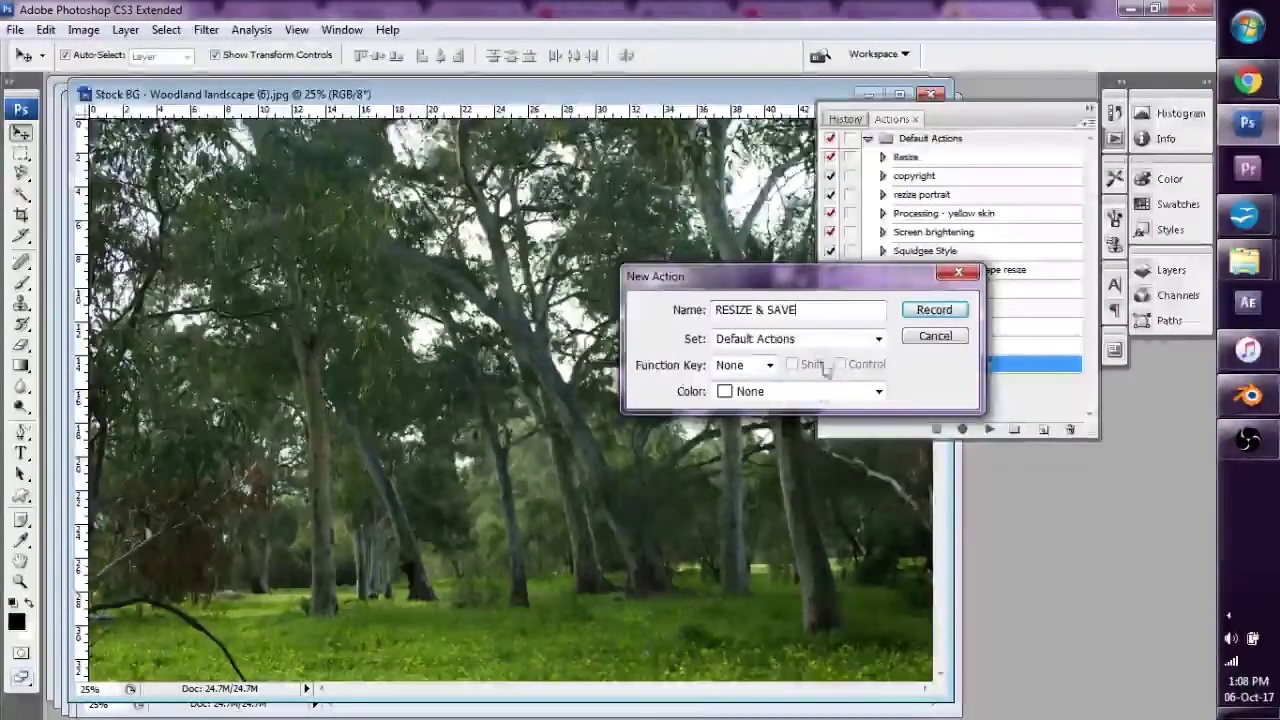
pyautogui.click(955, 312)
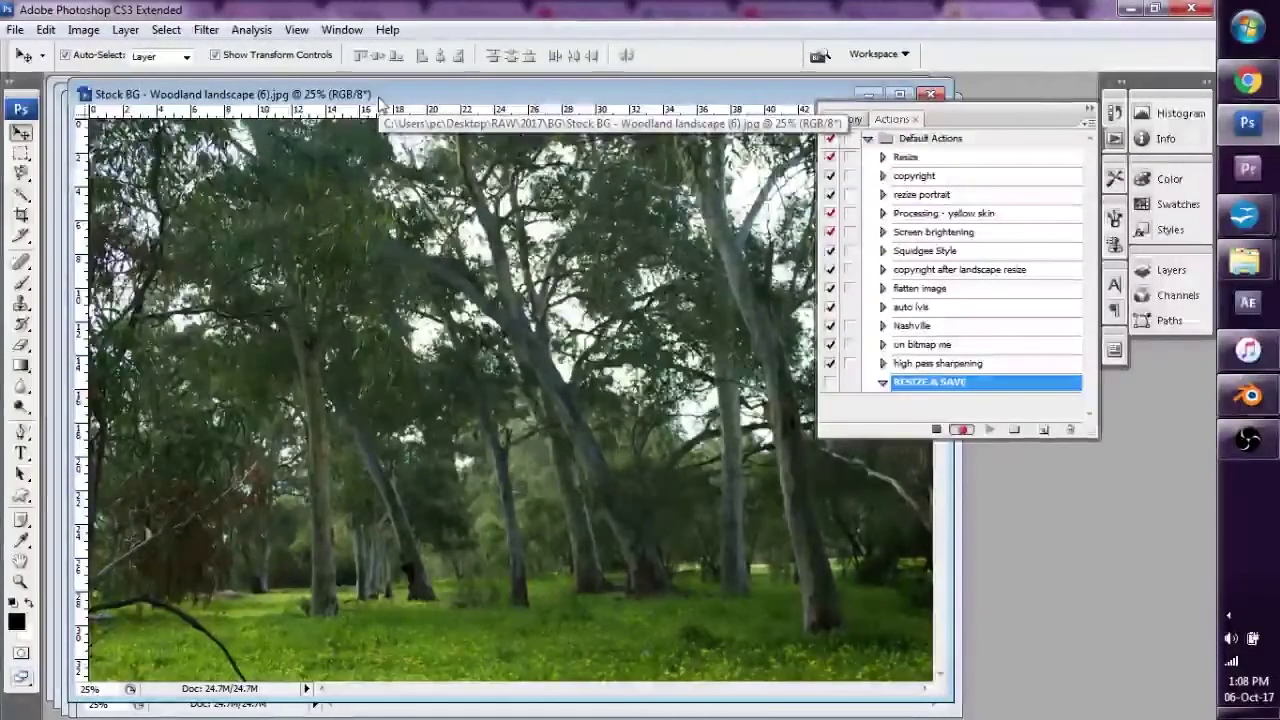
# Resize the woodland landscape image to a width of 800 pixels with proportions constrained
pyautogui.moveTo(393, 94); pyautogui.dragTo(383, 94)
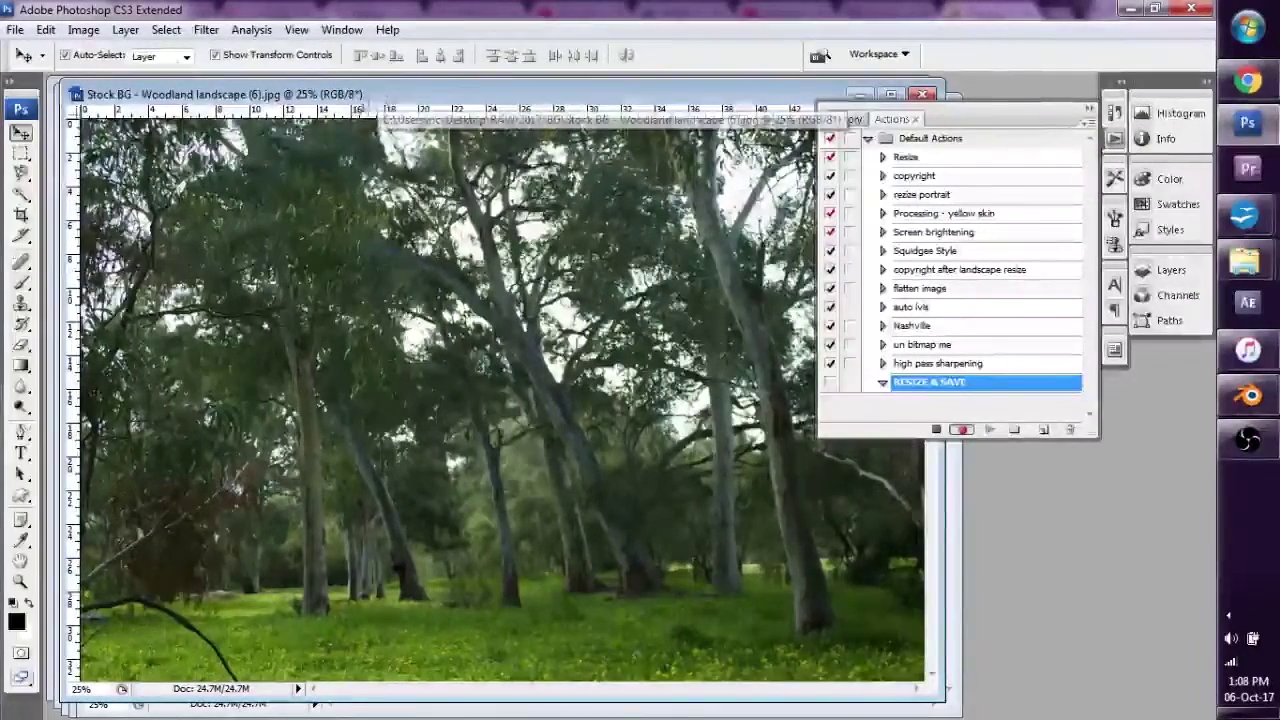
pyautogui.click(86, 30)
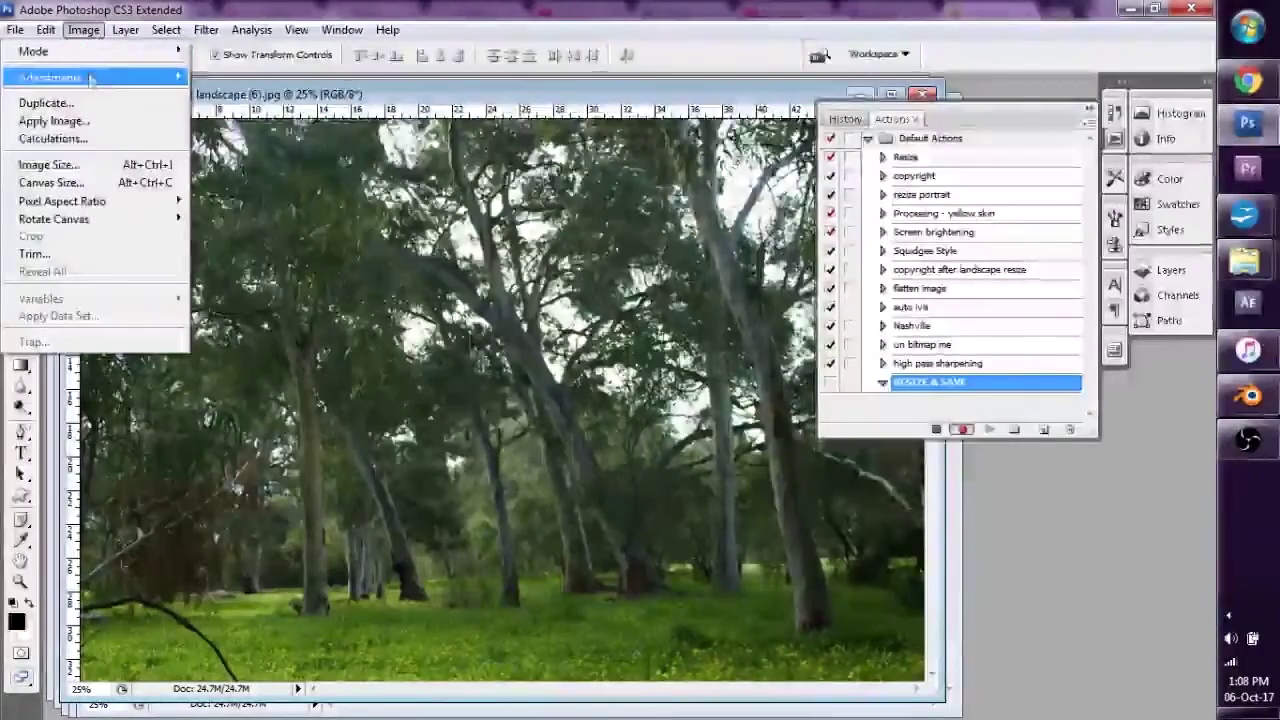
pyautogui.click(48, 164)
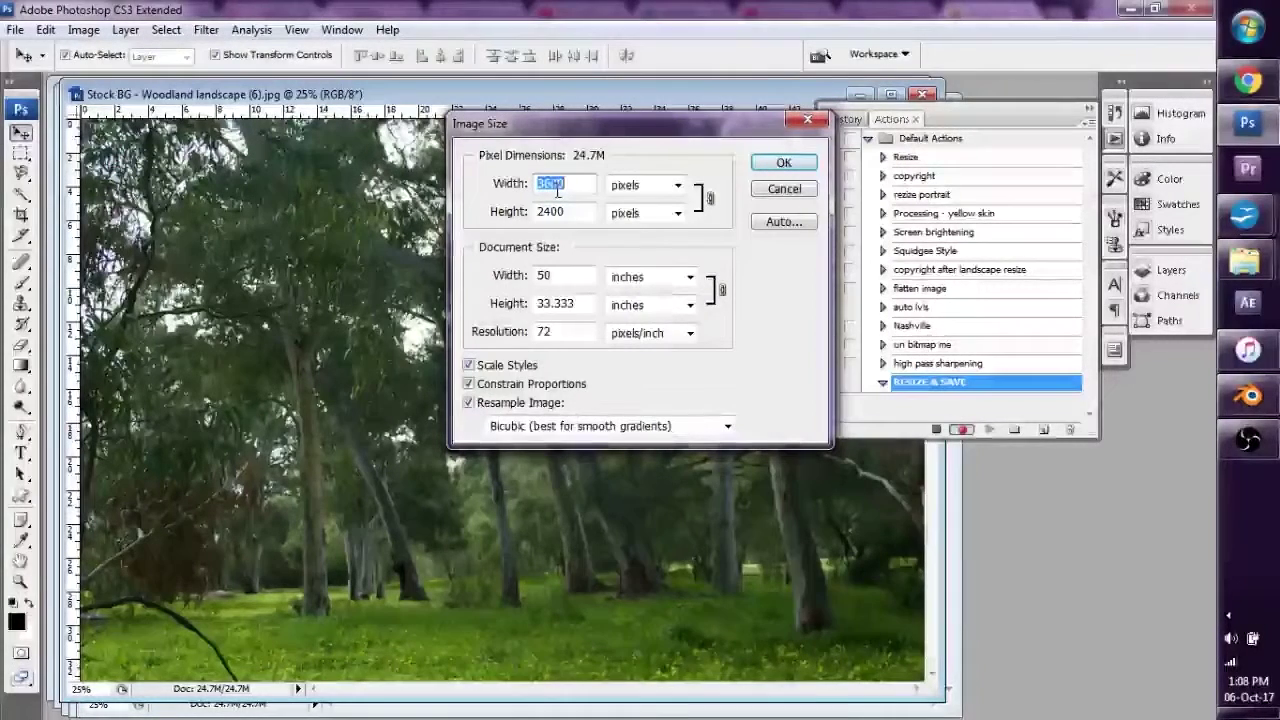
pyautogui.write('800')
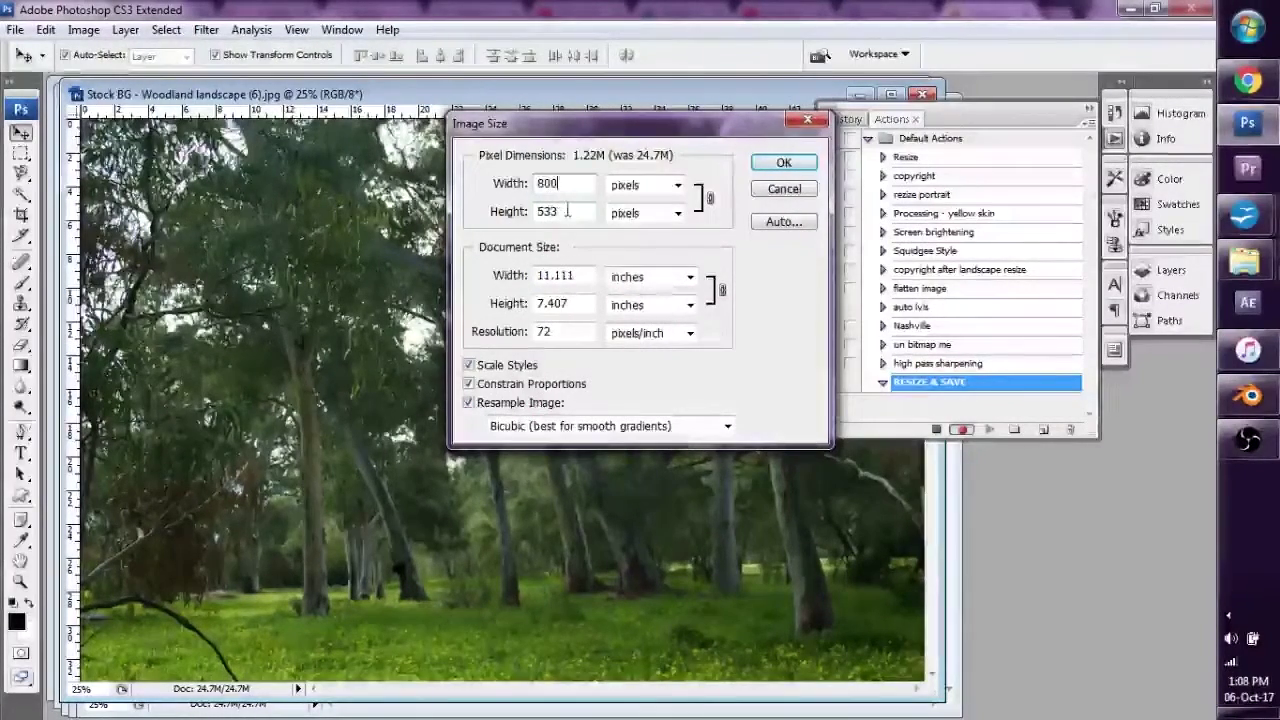
pyautogui.click(766, 168)
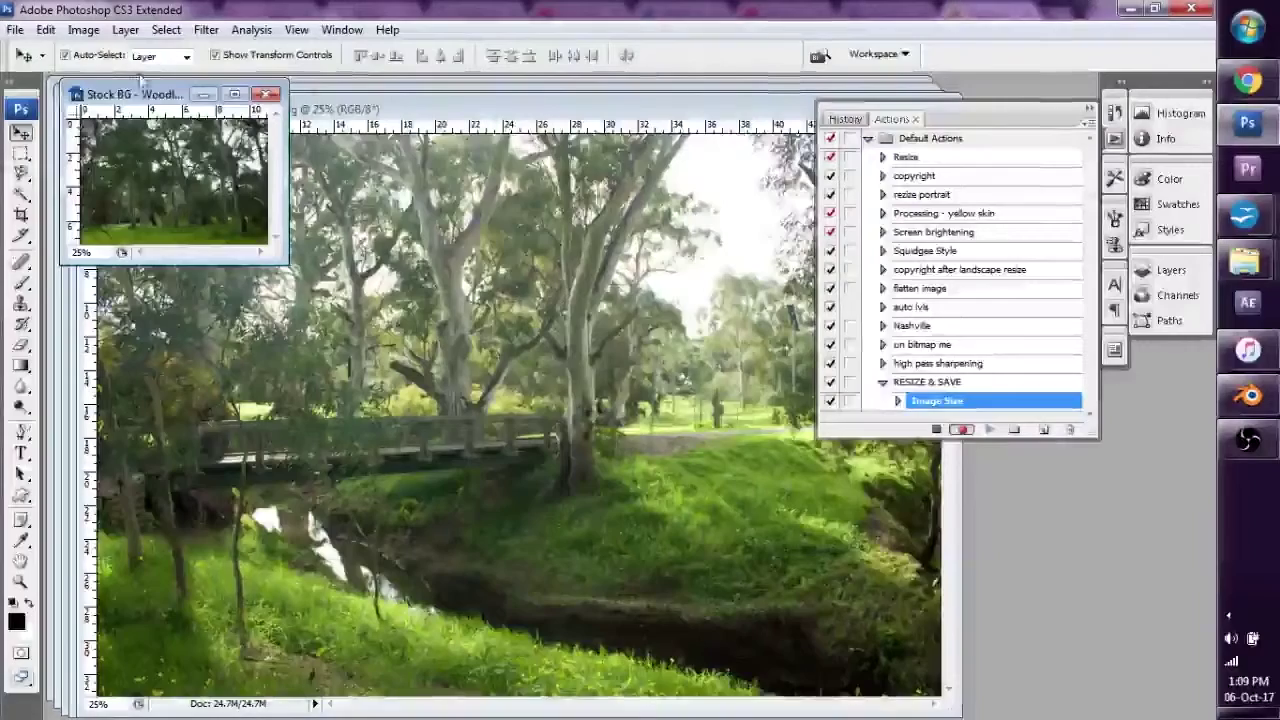
# Save the resized image as a JPEG at quality 5 in the RAW folder, and stop recording the action
pyautogui.click(15, 29)
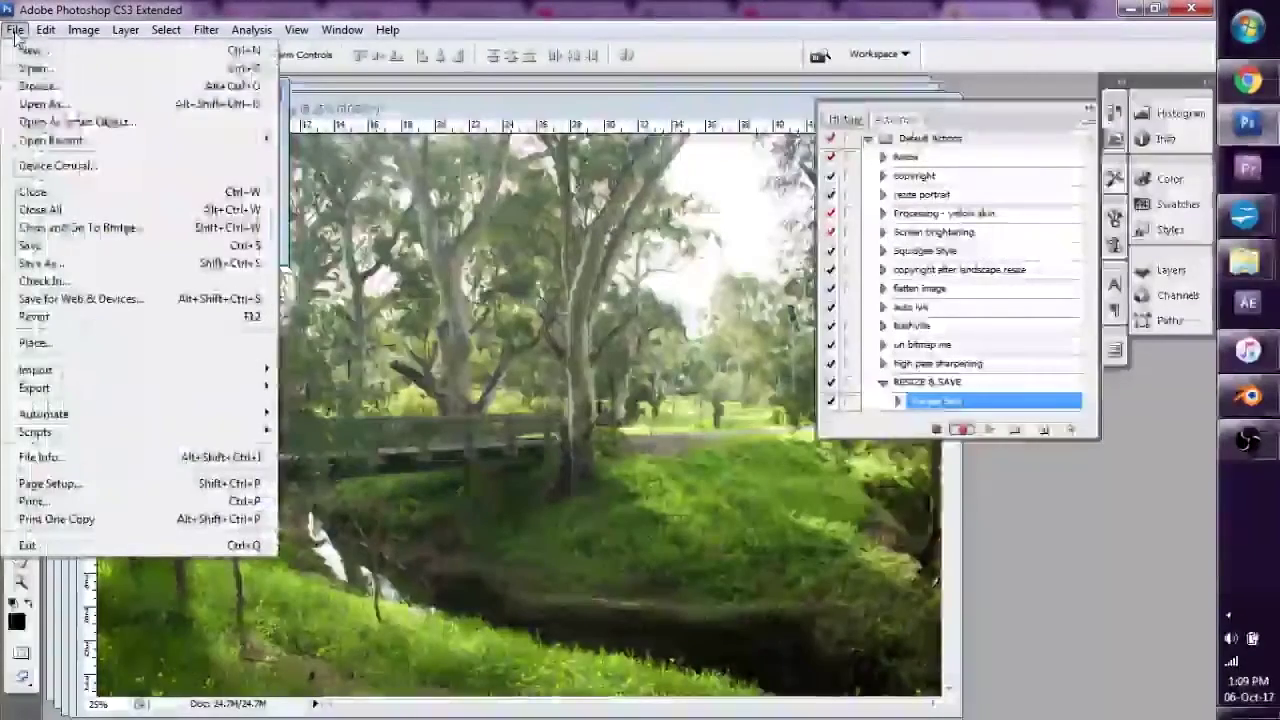
pyautogui.click(75, 264)
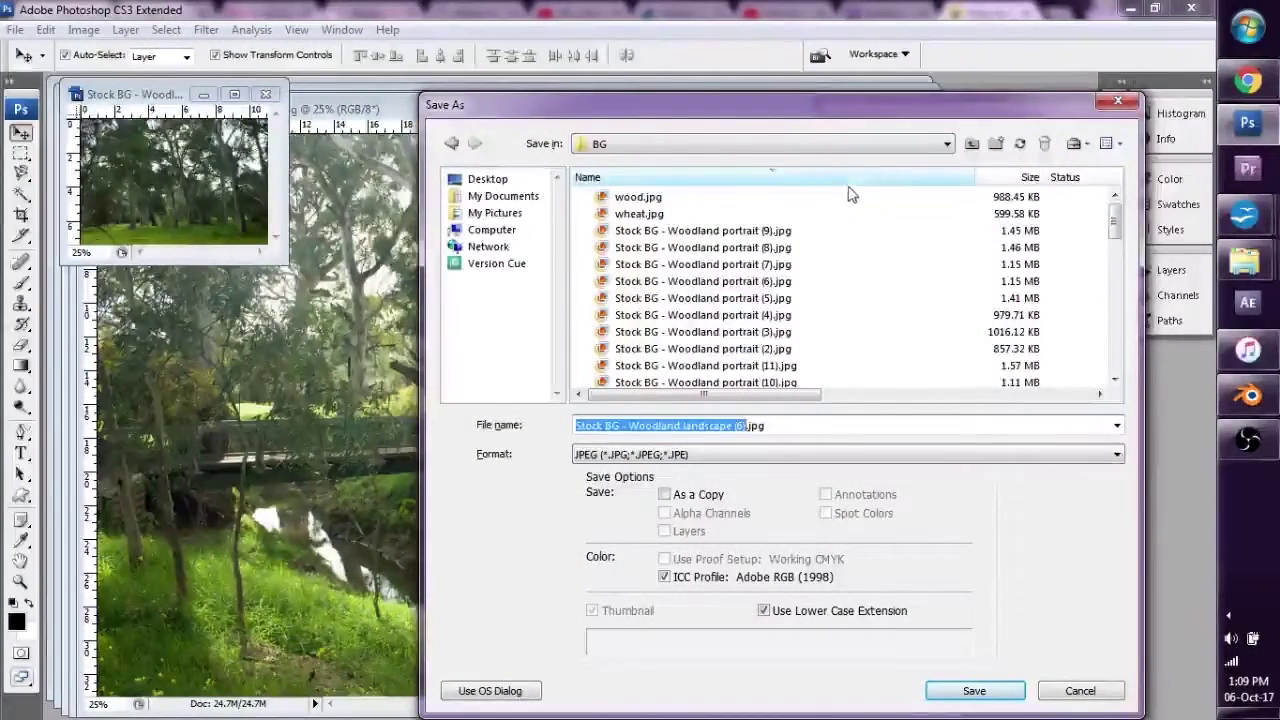
pyautogui.click(971, 144)
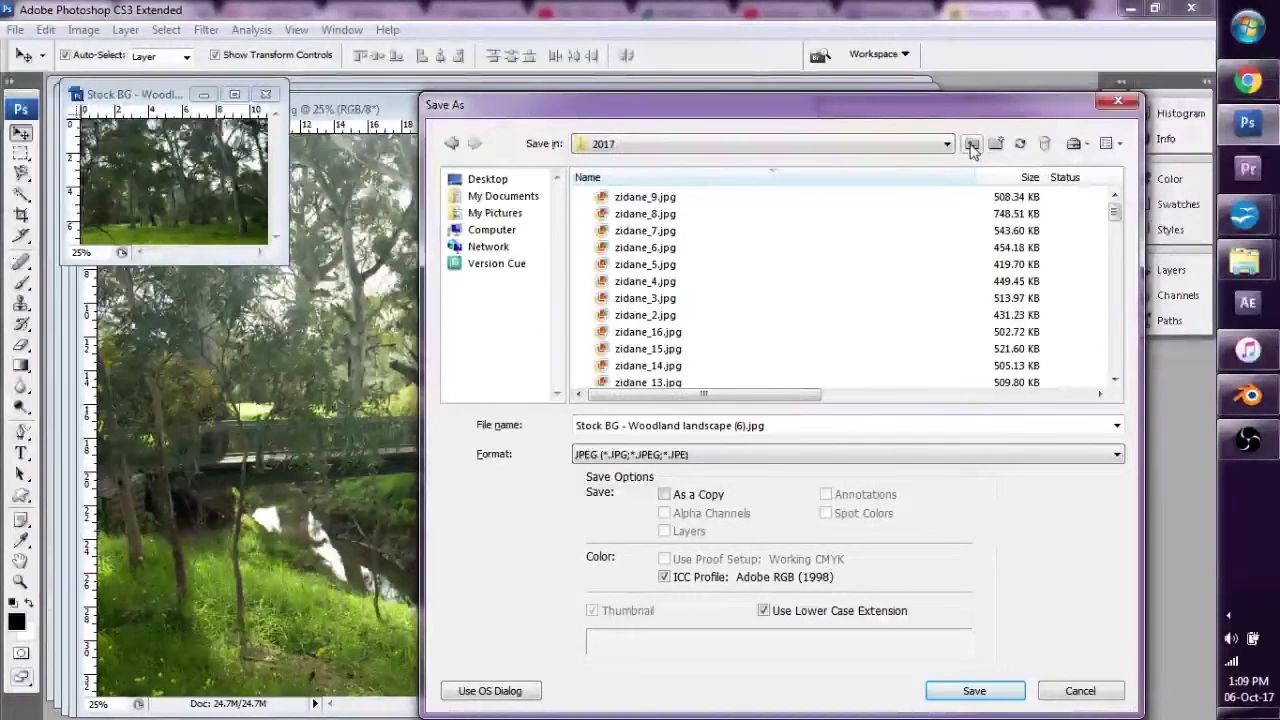
pyautogui.click(971, 144)
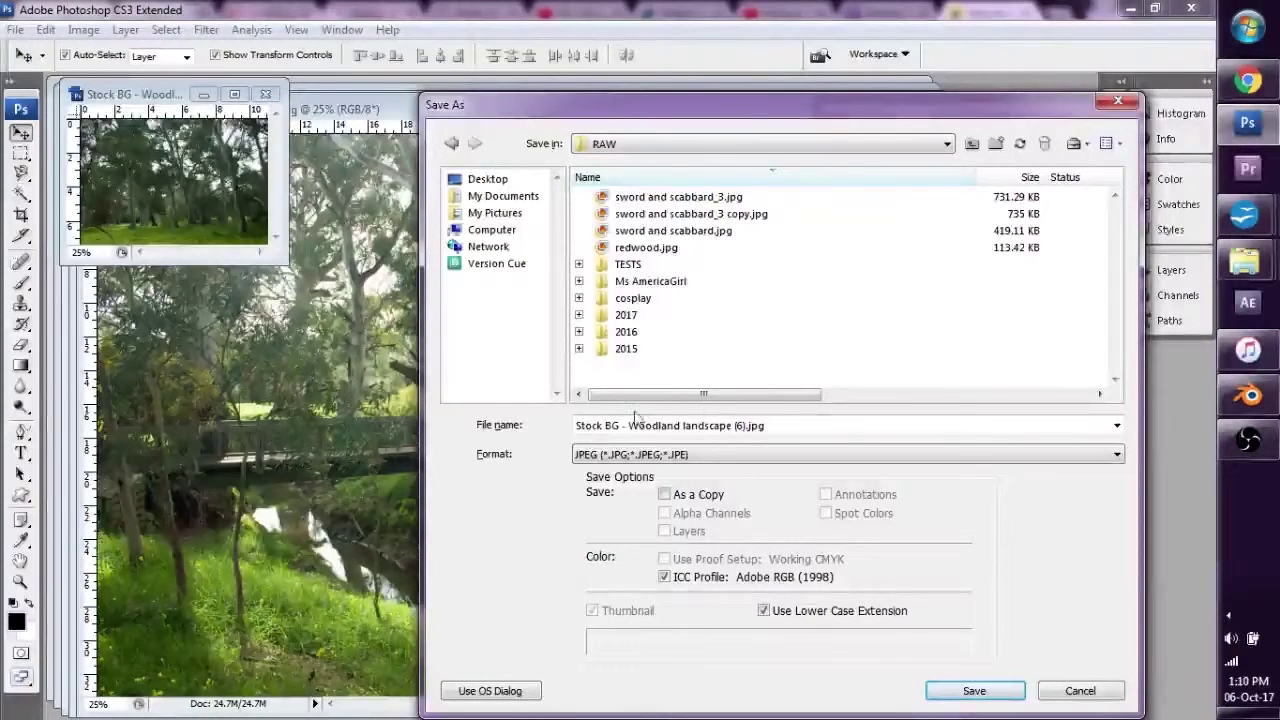
pyautogui.click(638, 455)
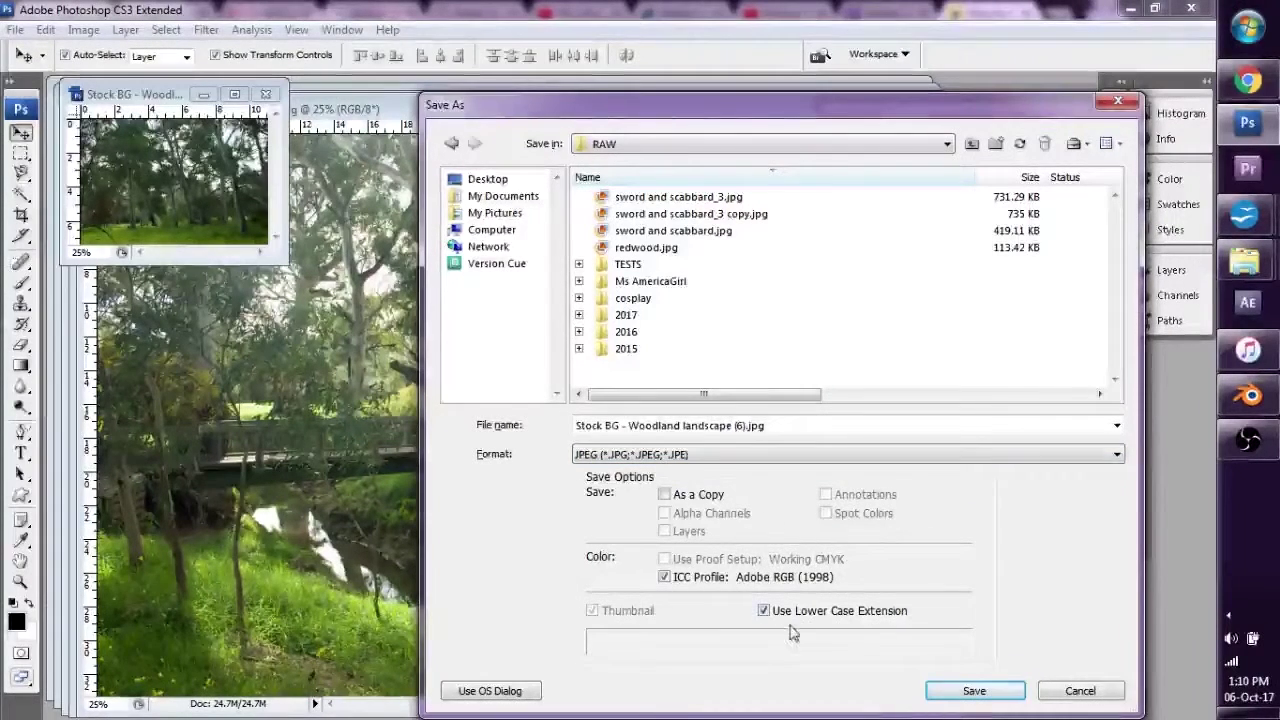
pyautogui.click(971, 691)
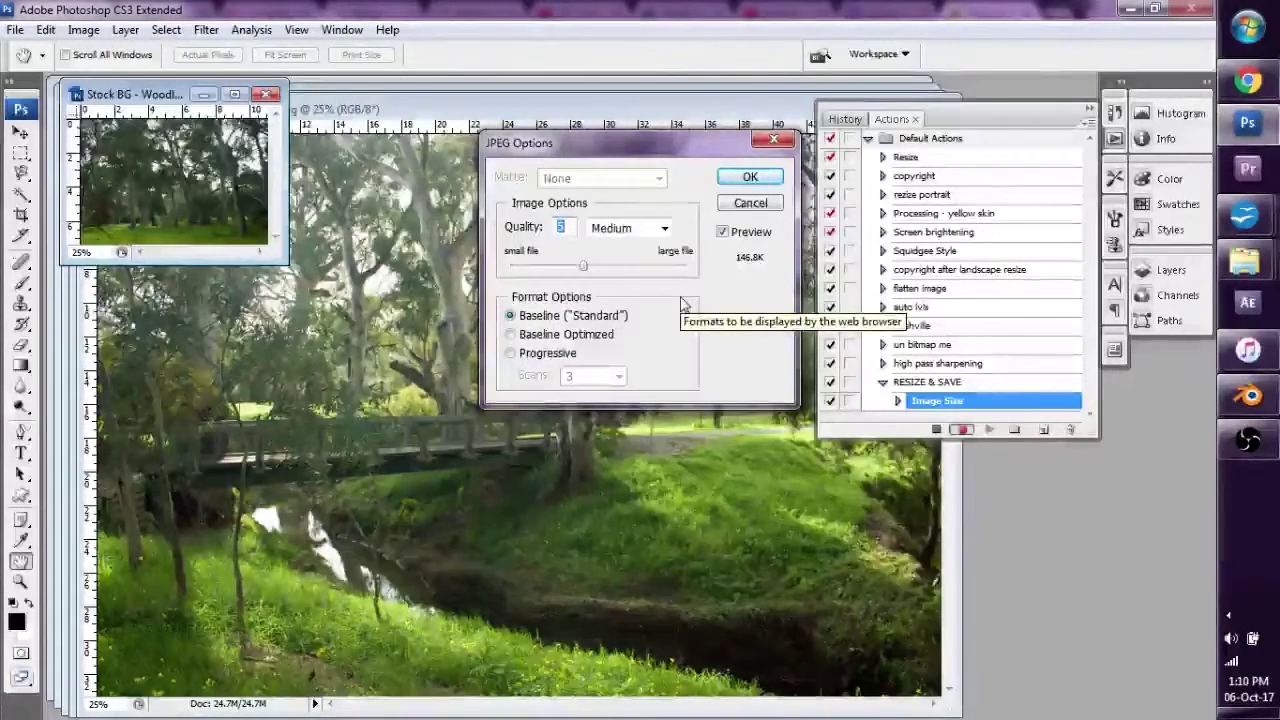
pyautogui.click(750, 176)
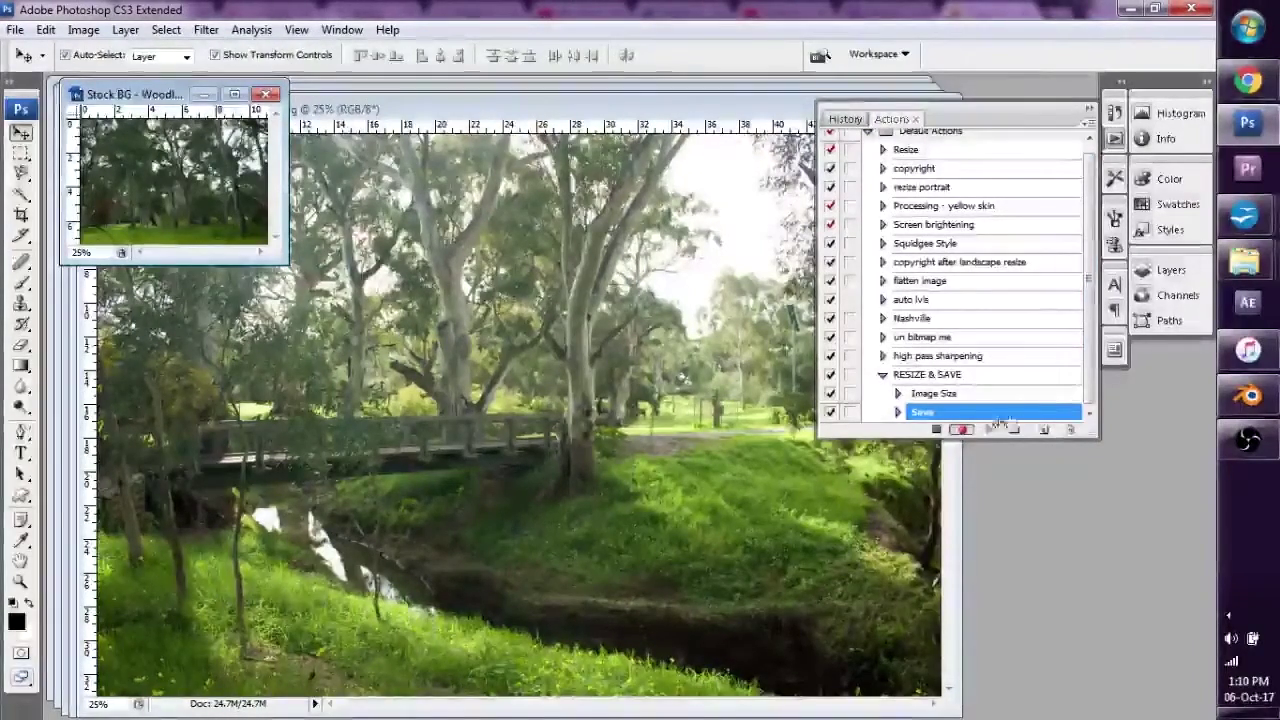
pyautogui.click(937, 430)
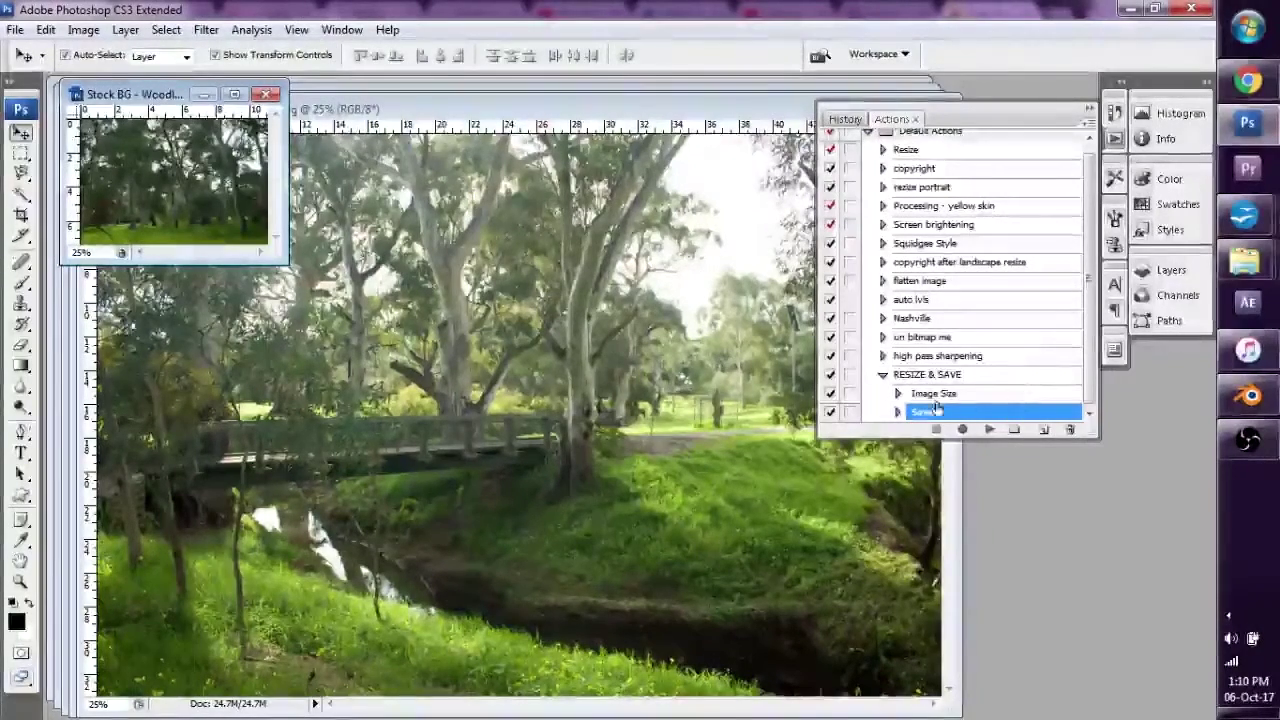
# Expand the recorded Image Size and Save commands of the RESIZE & SAVE action to review their settings
pyautogui.click(900, 395)
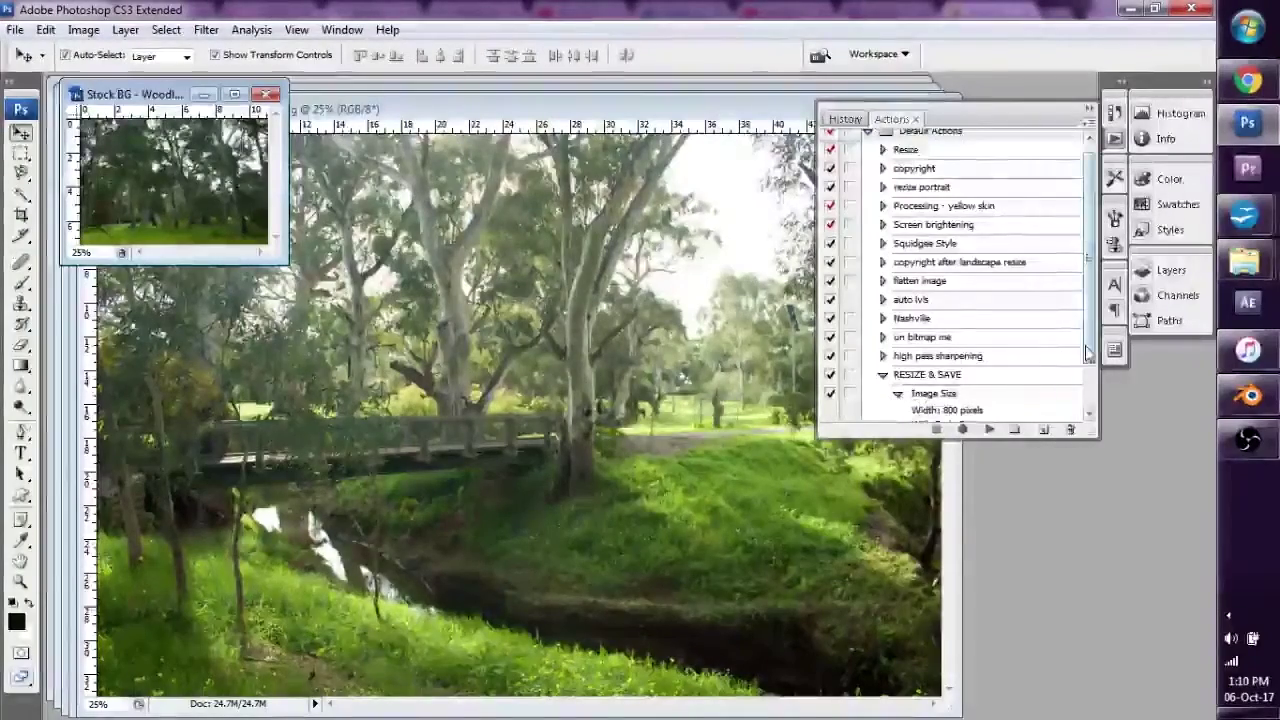
pyautogui.click(1089, 410)
pyautogui.click(898, 412)
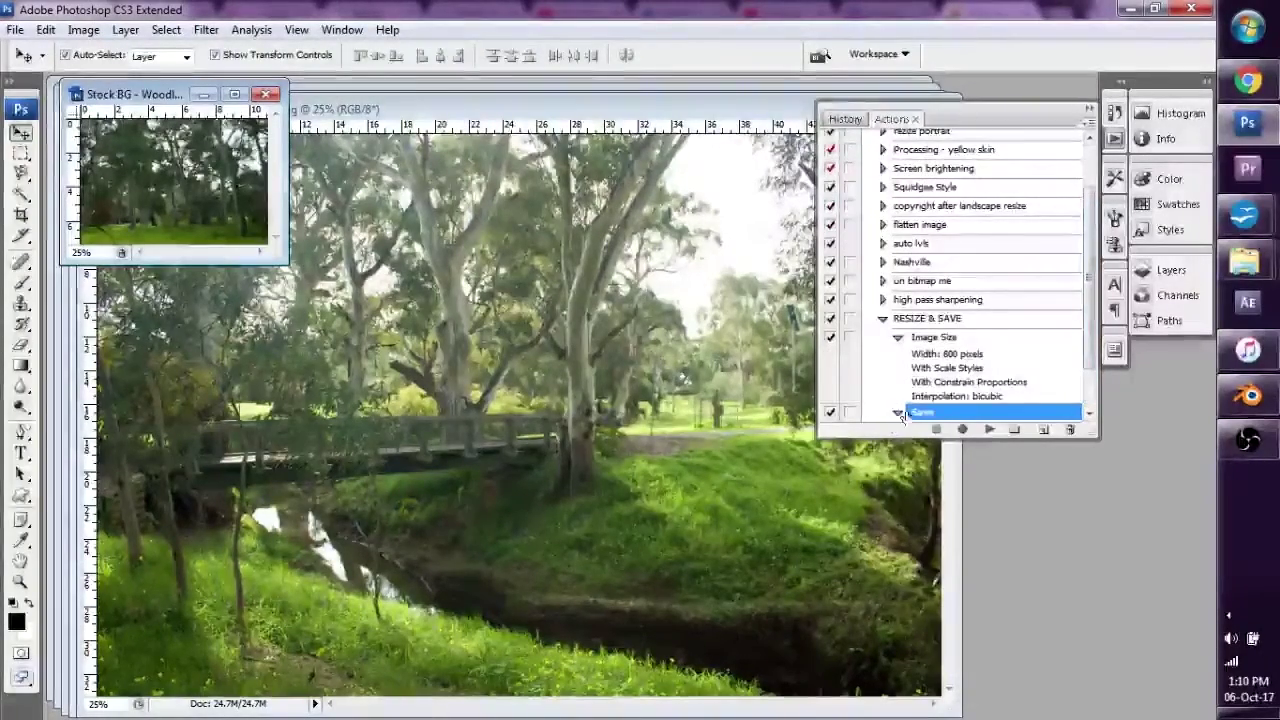
pyautogui.scroll(-1, 1071, 365)
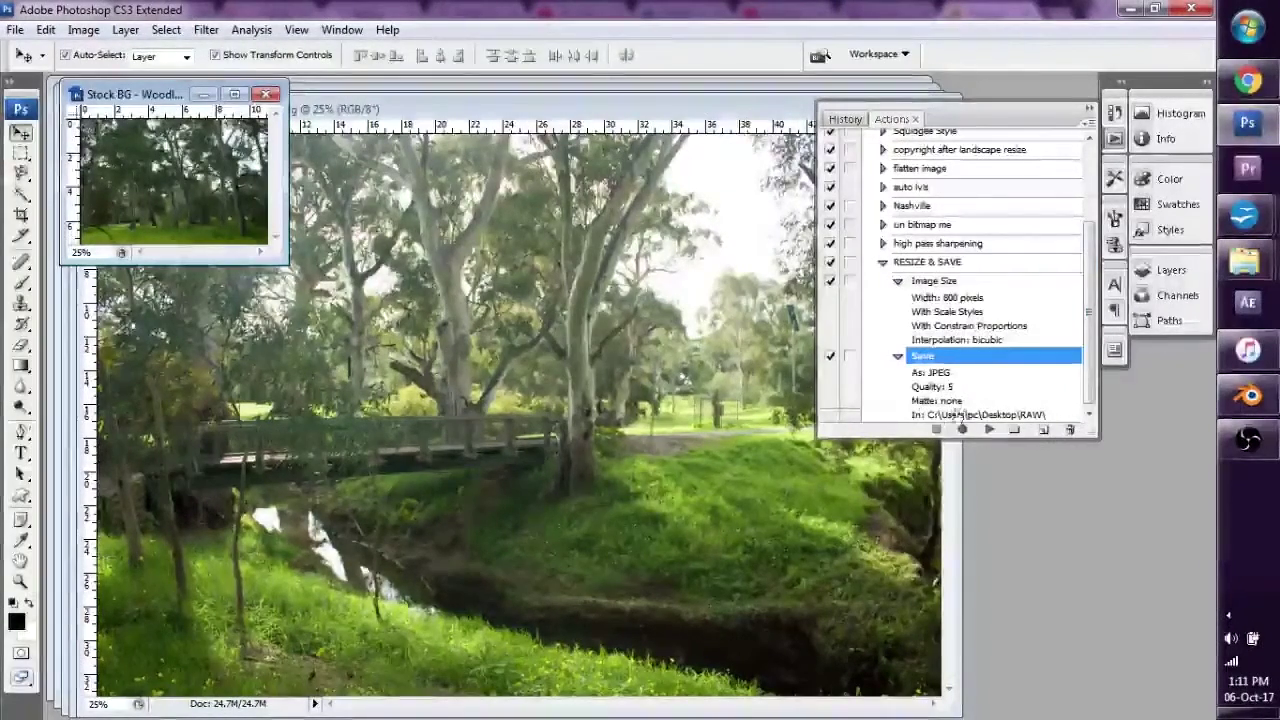
pyautogui.scroll(1, 1090, 392)
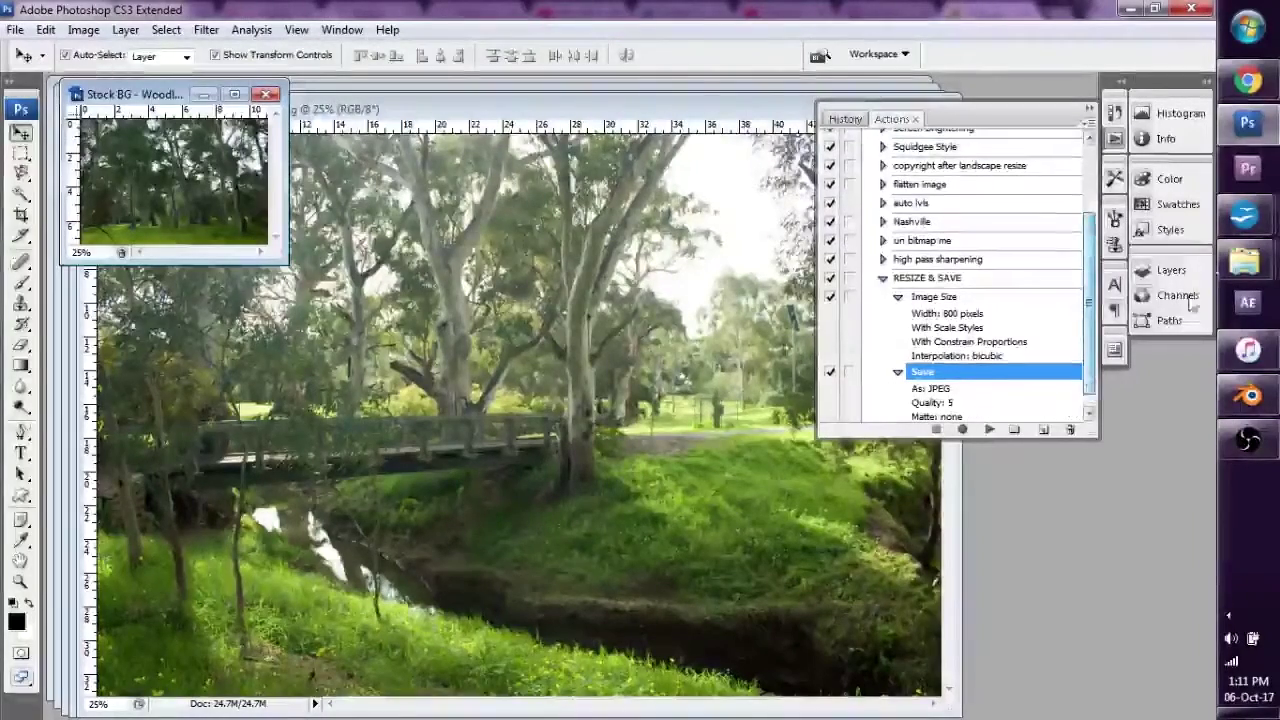
# Switch to the RAW folder in Windows Explorer and select the saved Stock BG woodland image to check it
pyautogui.moveTo(1240, 260)
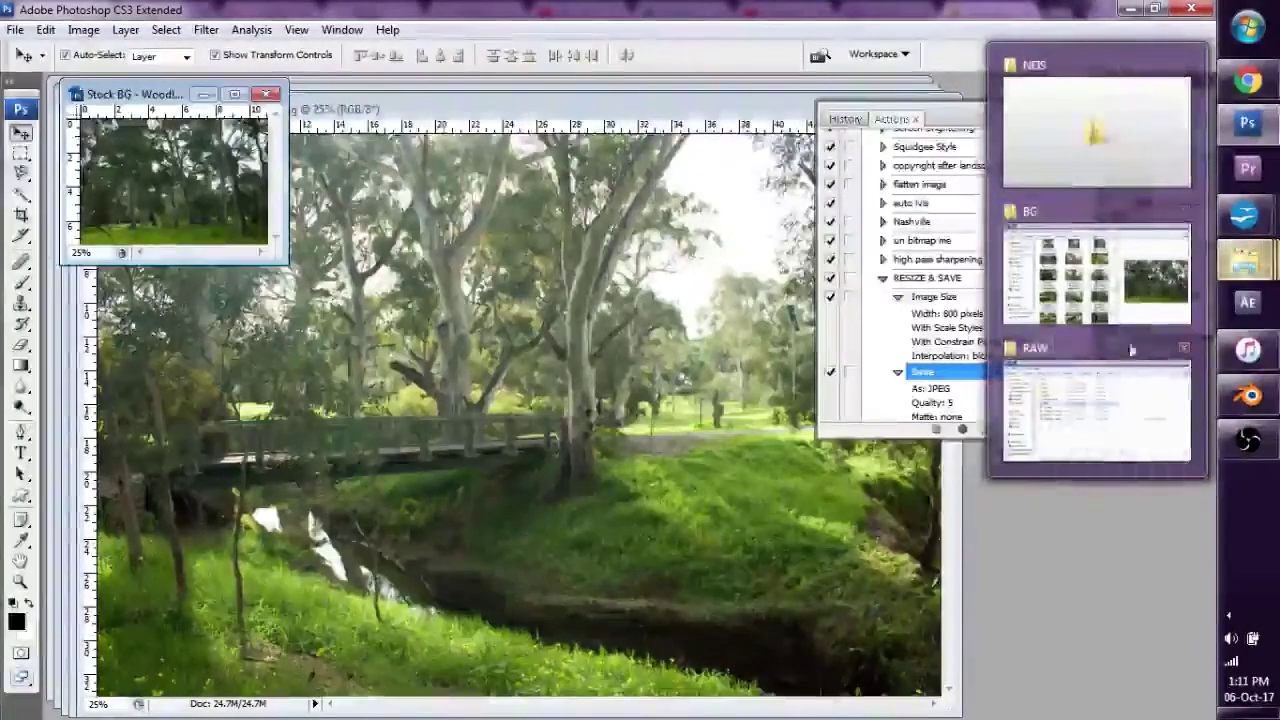
pyautogui.click(1097, 408)
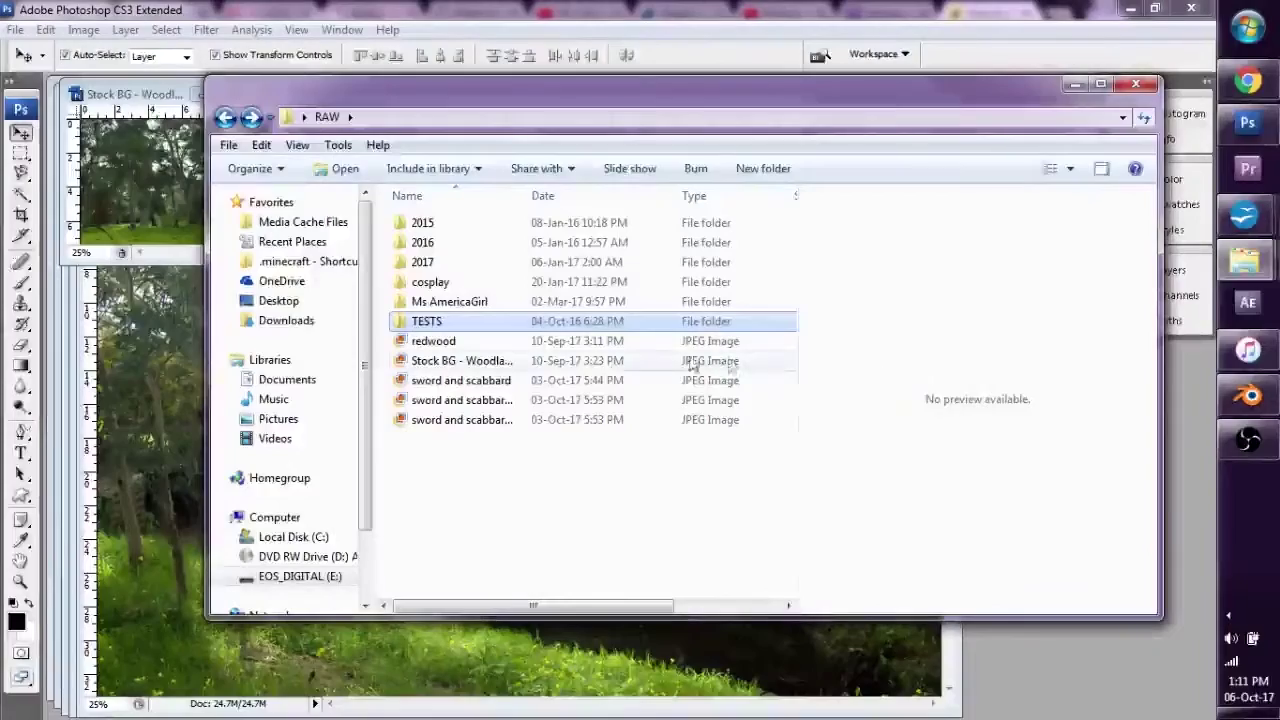
pyautogui.click(478, 367)
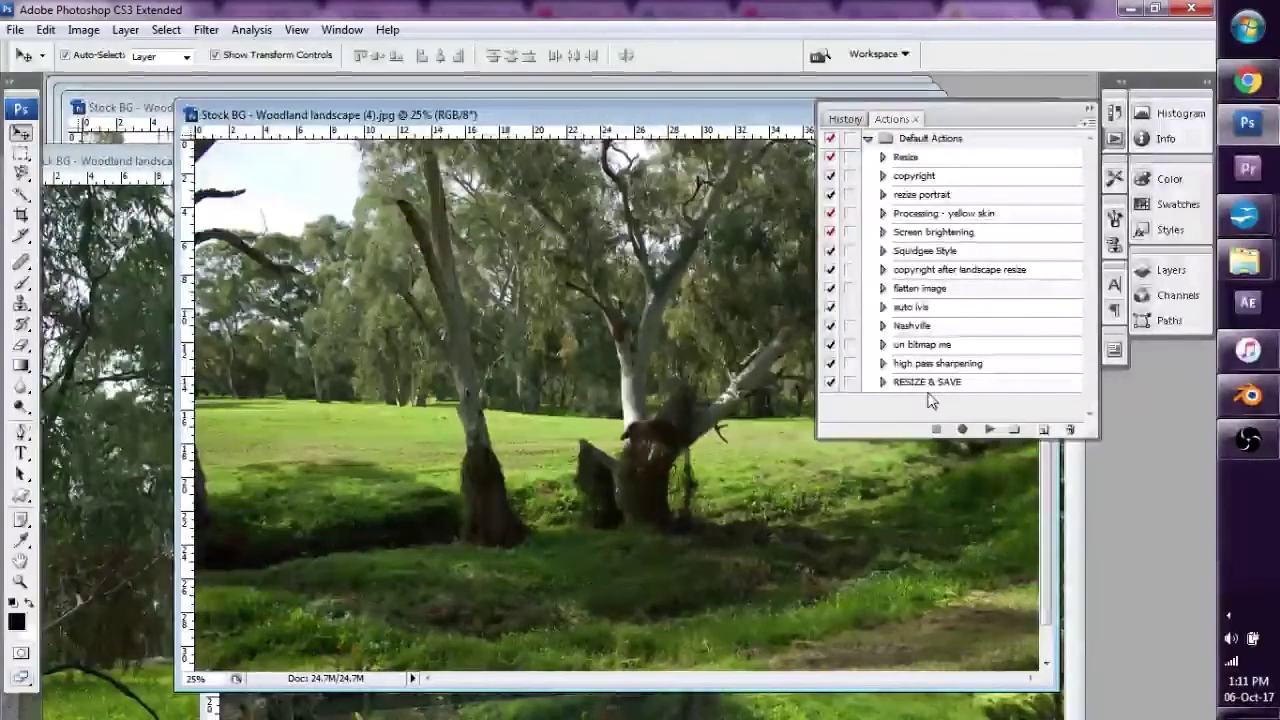
# Start the Batch automation and choose the RESIZE & SAVE action from the Default Actions set
pyautogui.click(17, 31)
pyautogui.moveTo(234, 418)
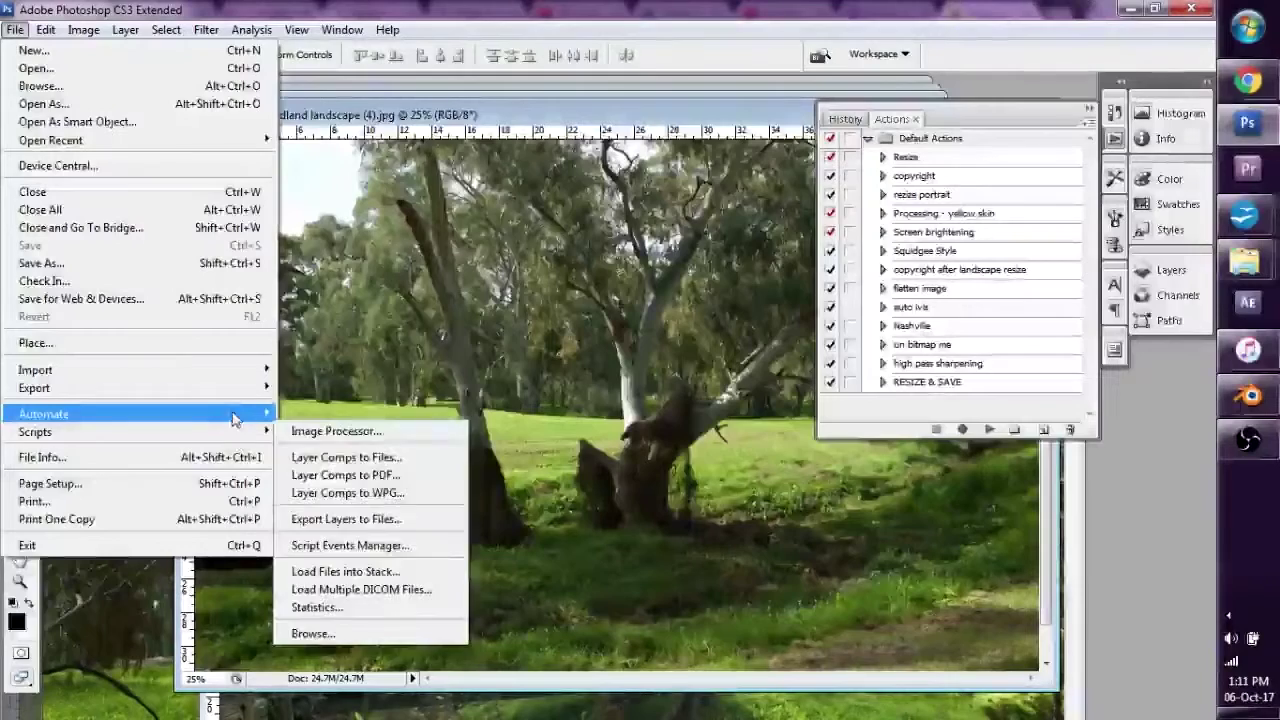
pyautogui.click(300, 413)
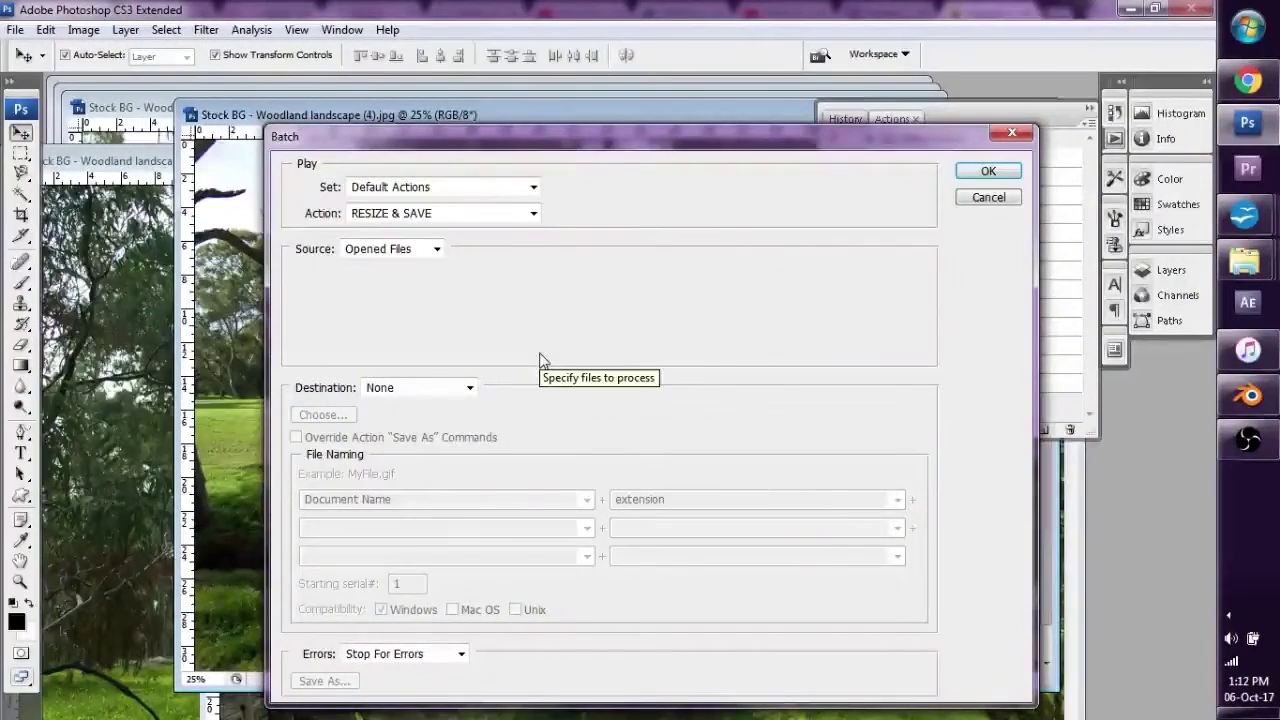
pyautogui.click(506, 188)
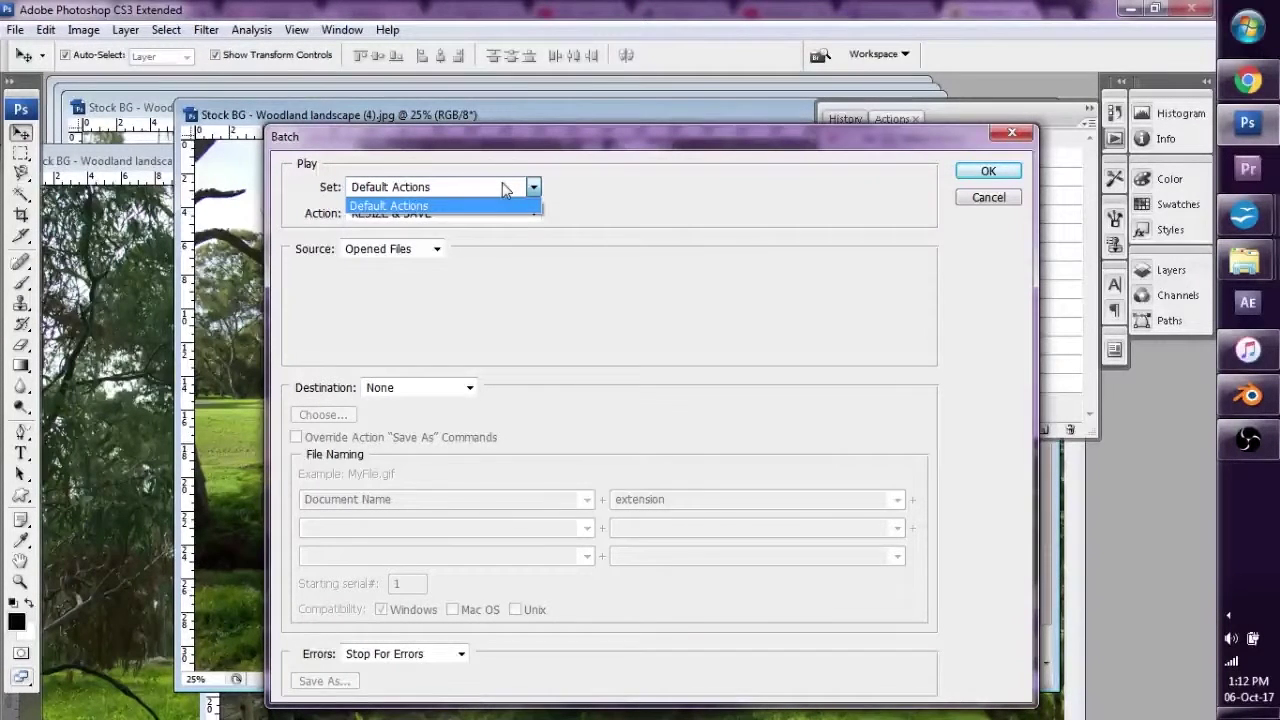
pyautogui.click(513, 189)
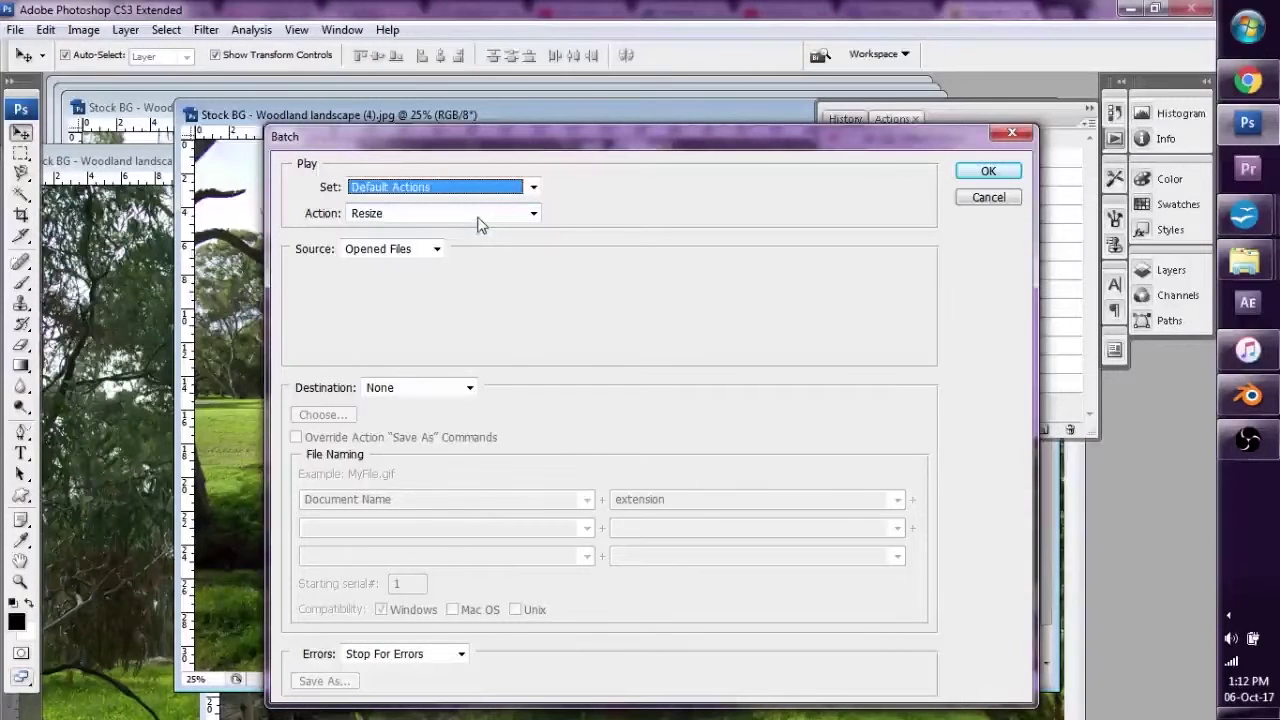
pyautogui.click(390, 214)
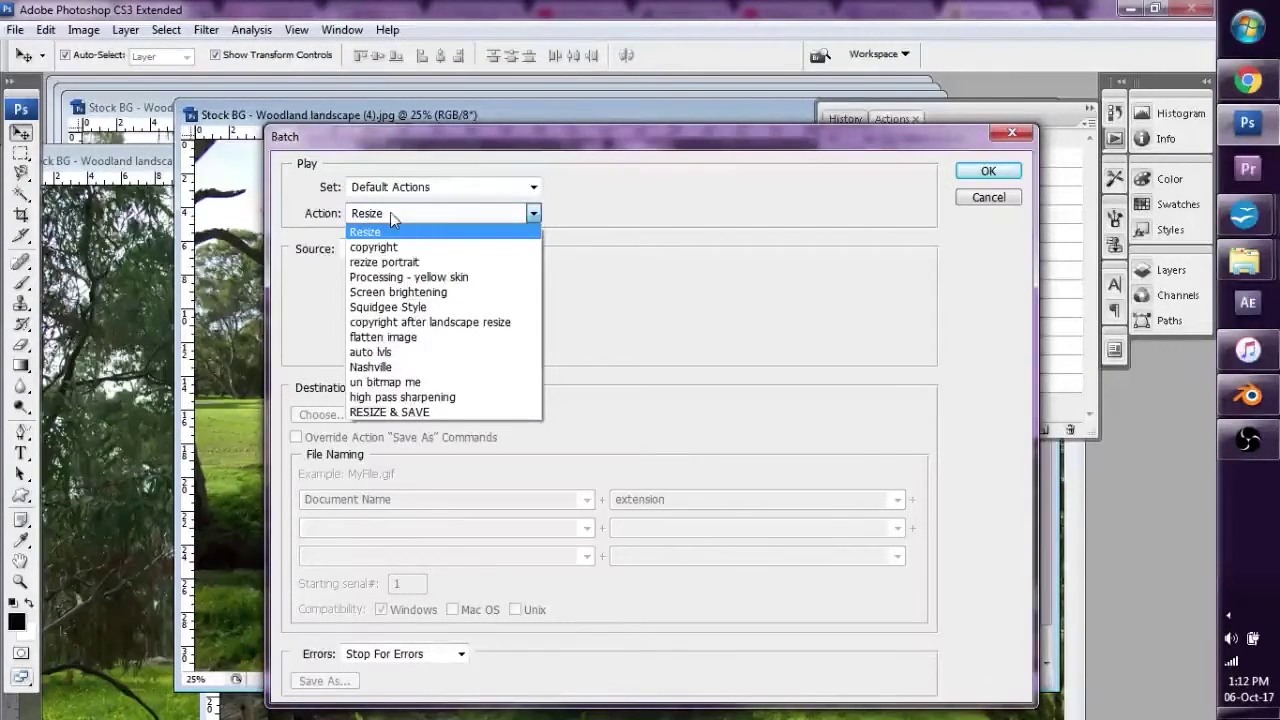
pyautogui.click(399, 412)
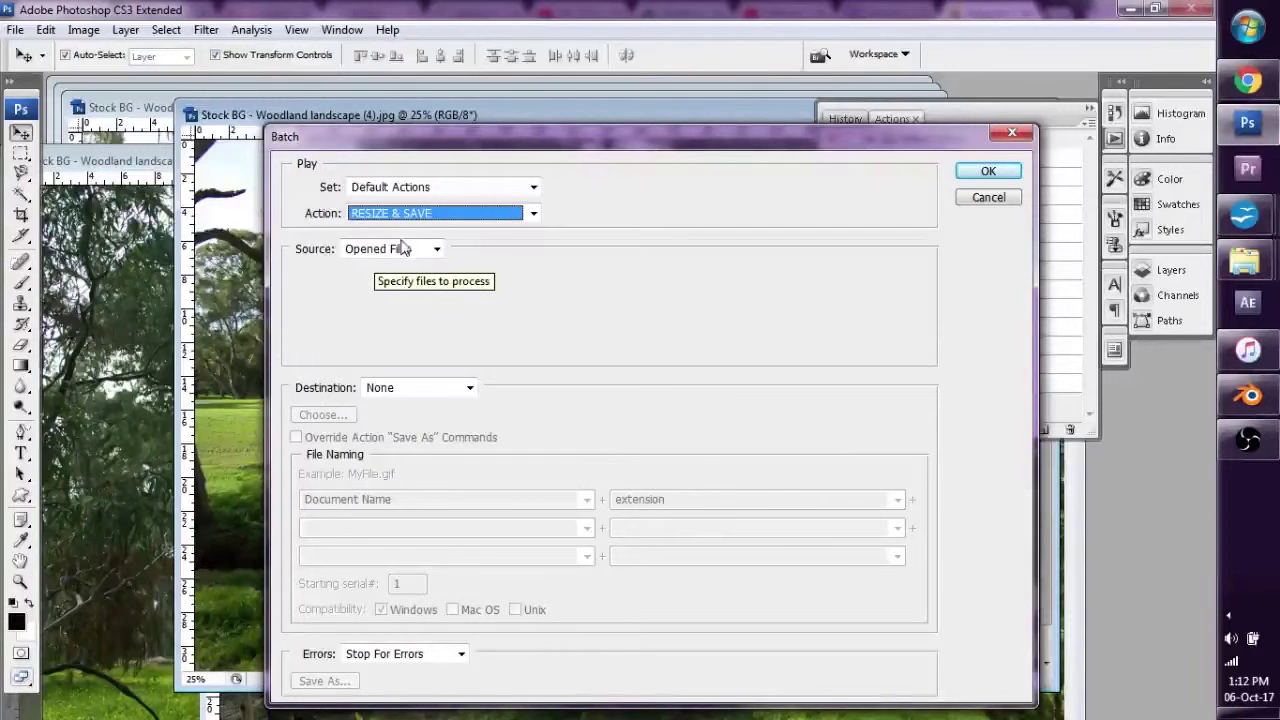
# Try Folder as the batch source, and set the source back to Opened Files
pyautogui.click(437, 249)
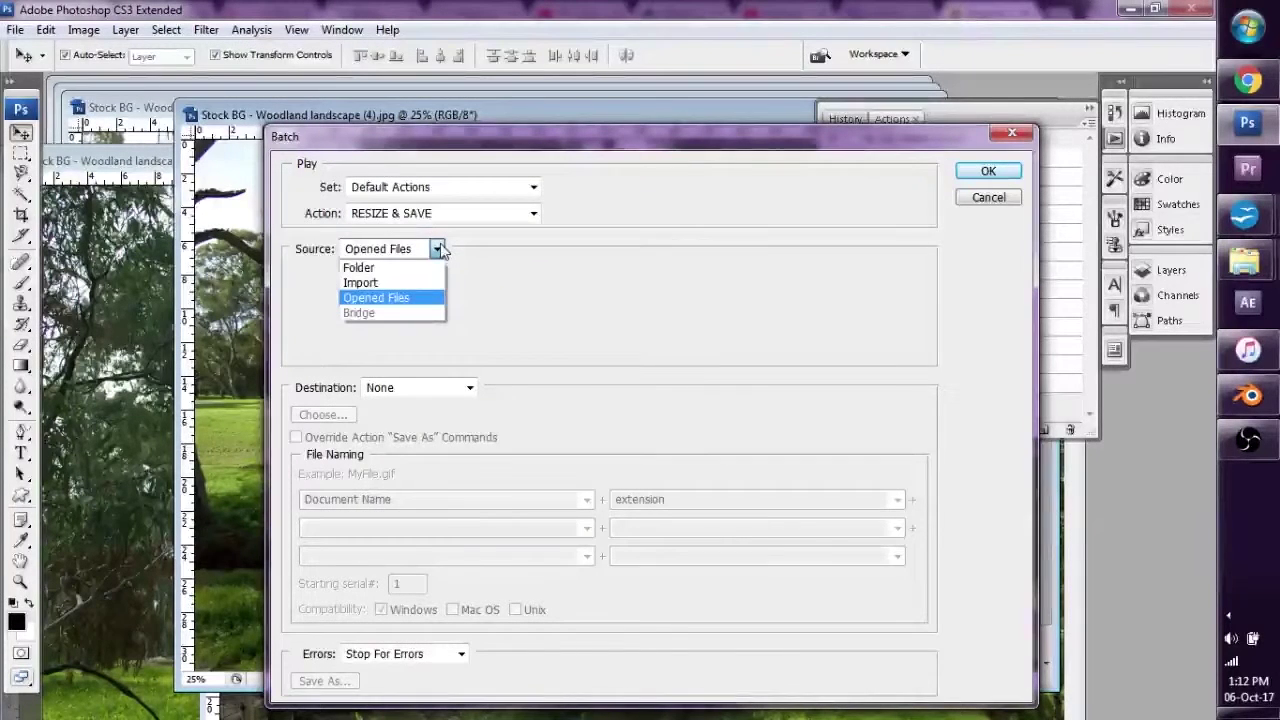
pyautogui.click(395, 269)
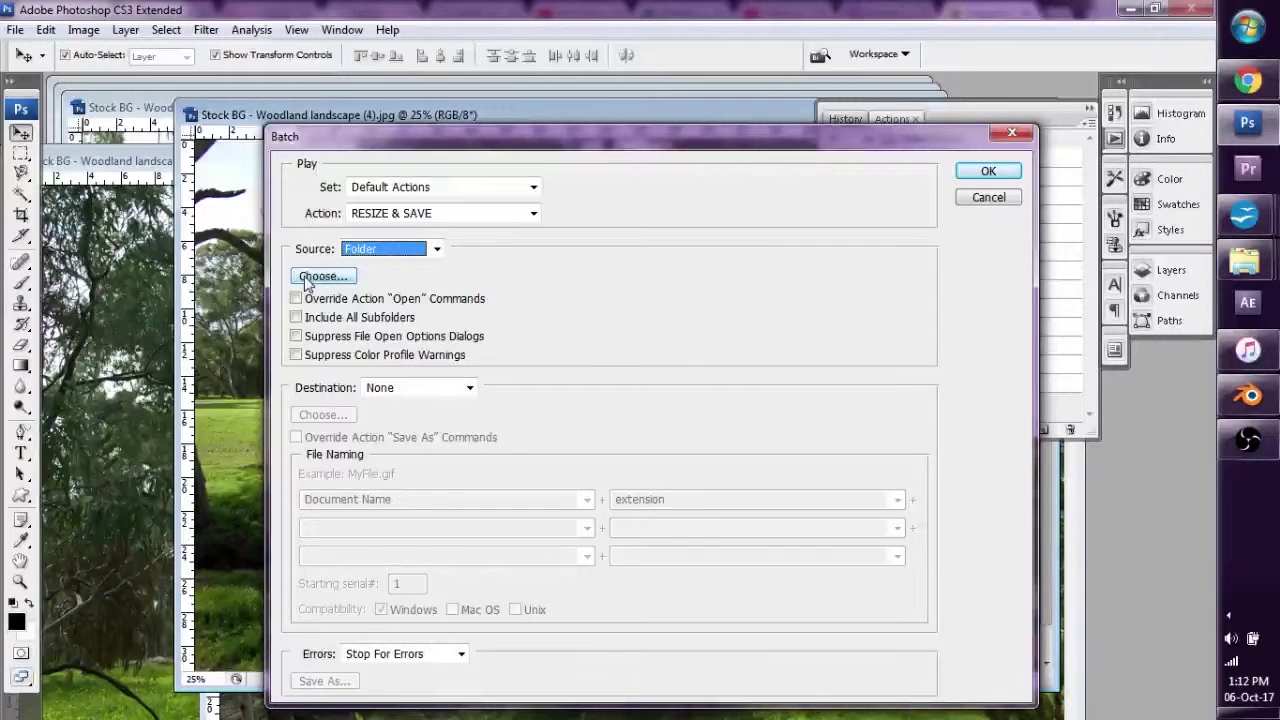
pyautogui.click(417, 258)
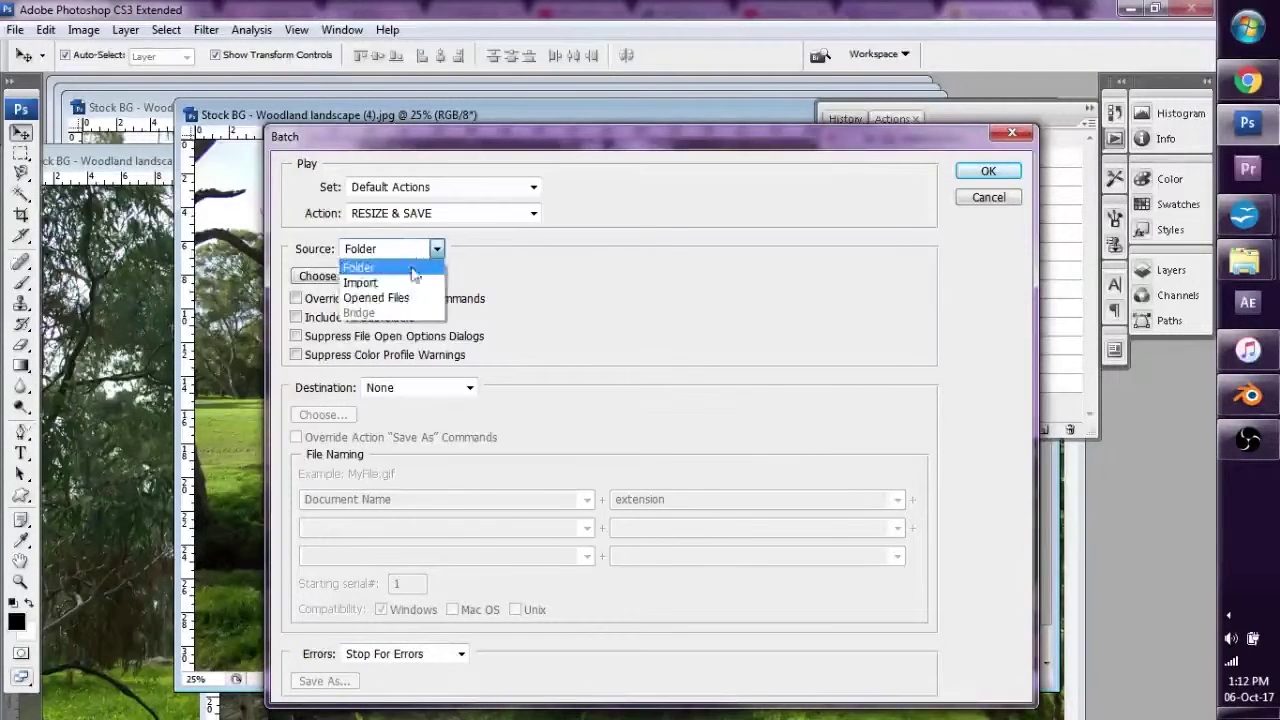
pyautogui.click(413, 302)
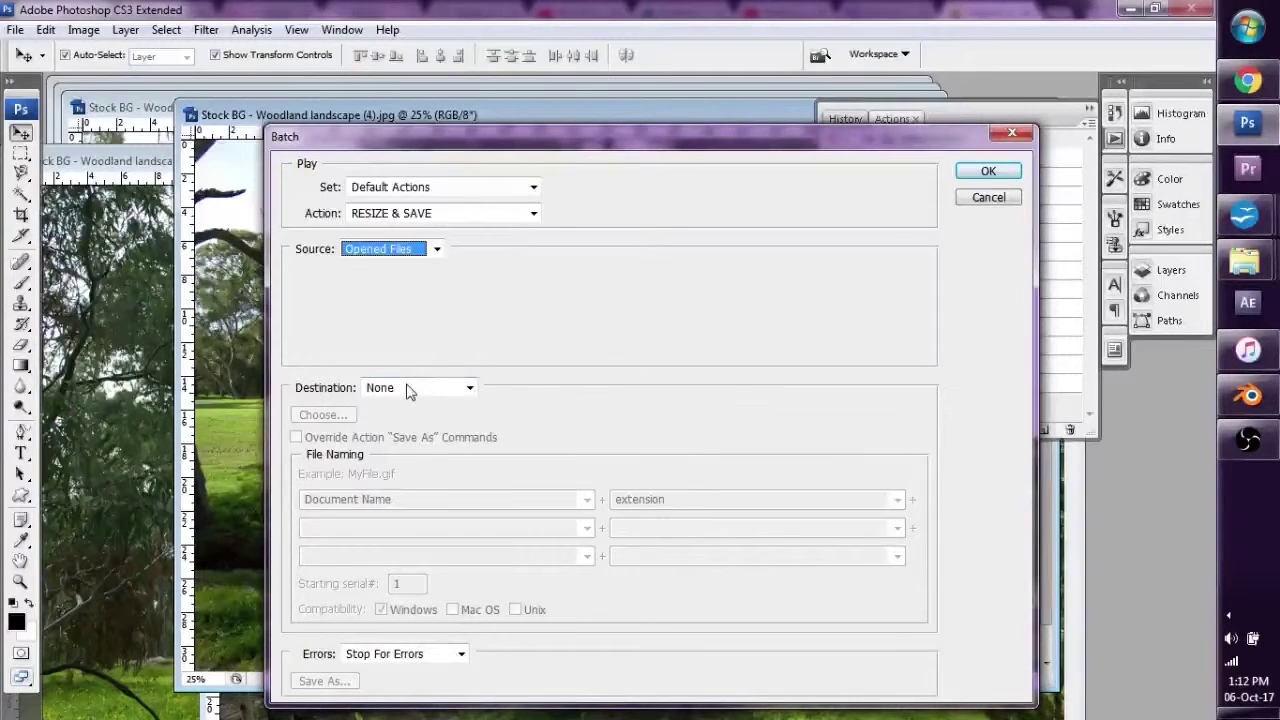
pyautogui.click(538, 302)
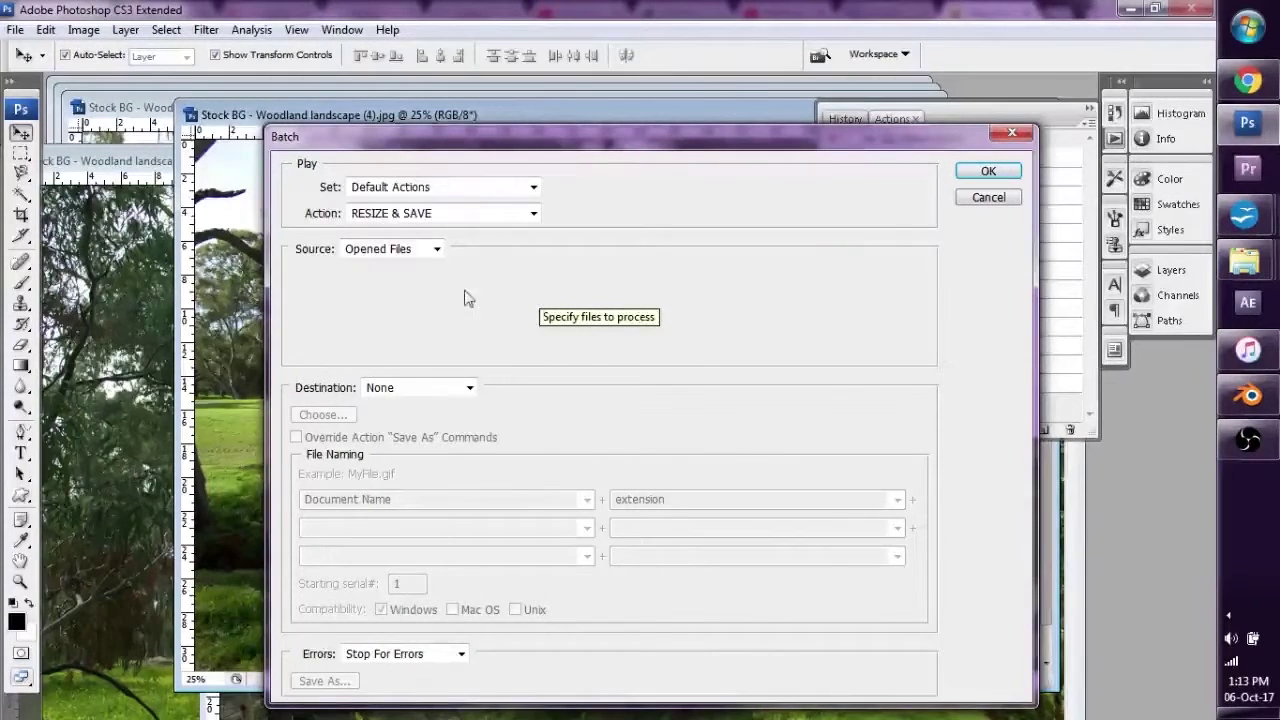
# Try the Save and Close destination for the batch with Override Action "Save As" Commands enabled
pyautogui.click(438, 388)
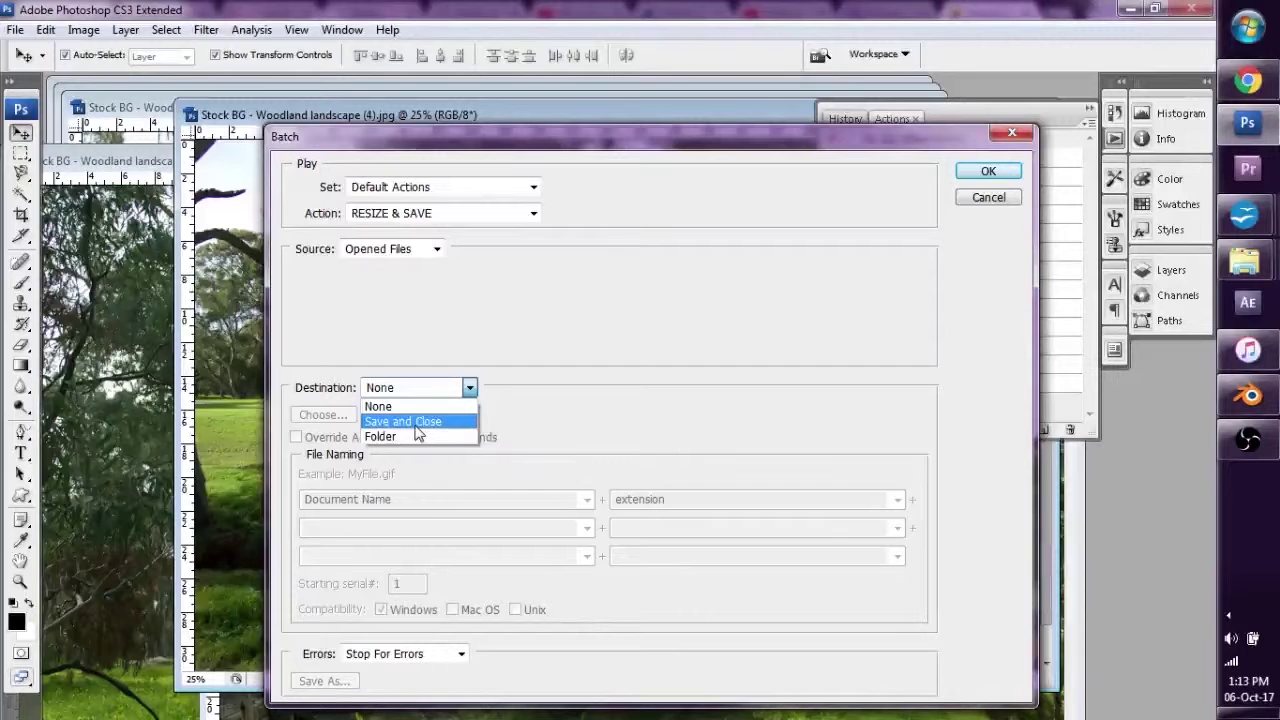
pyautogui.click(408, 422)
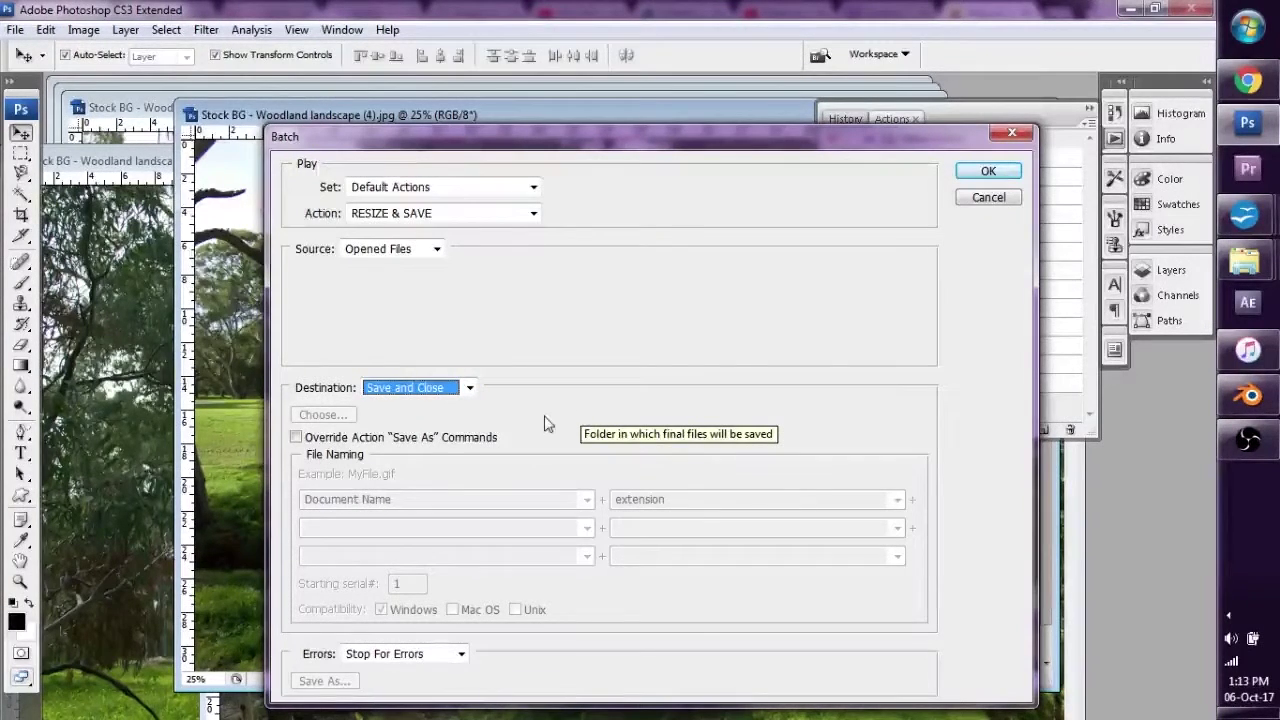
pyautogui.click(340, 440)
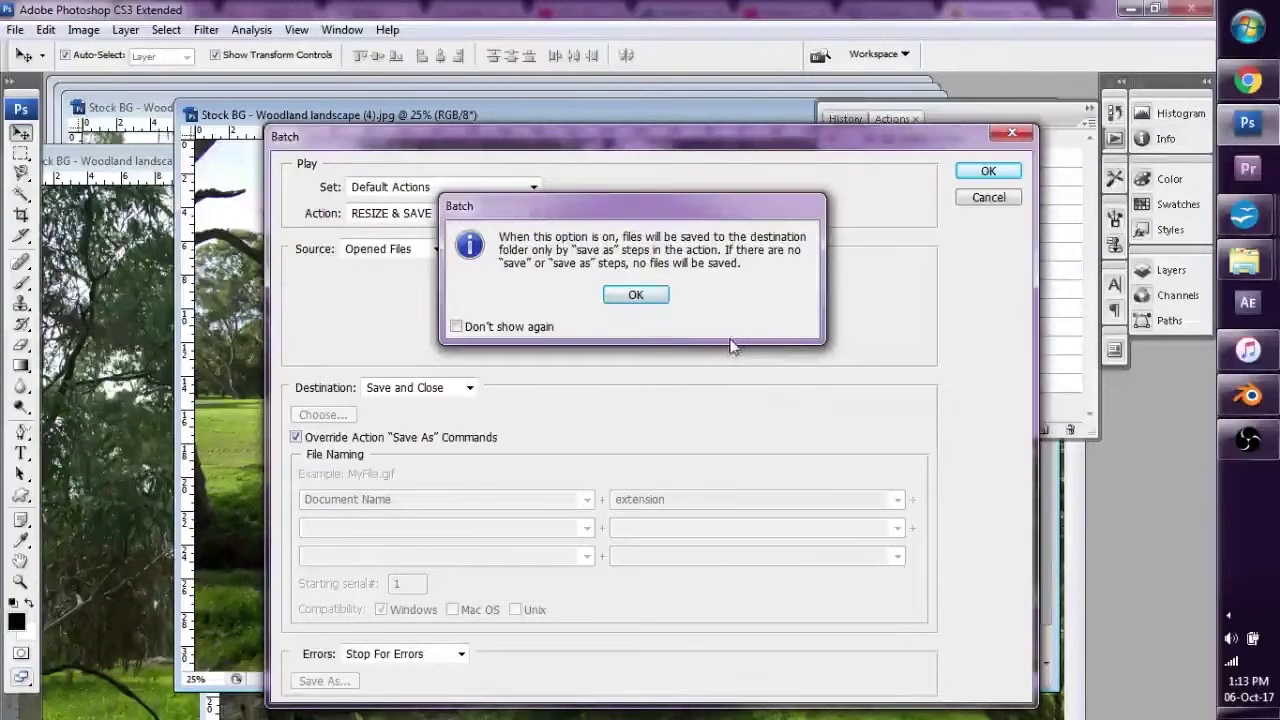
pyautogui.click(636, 296)
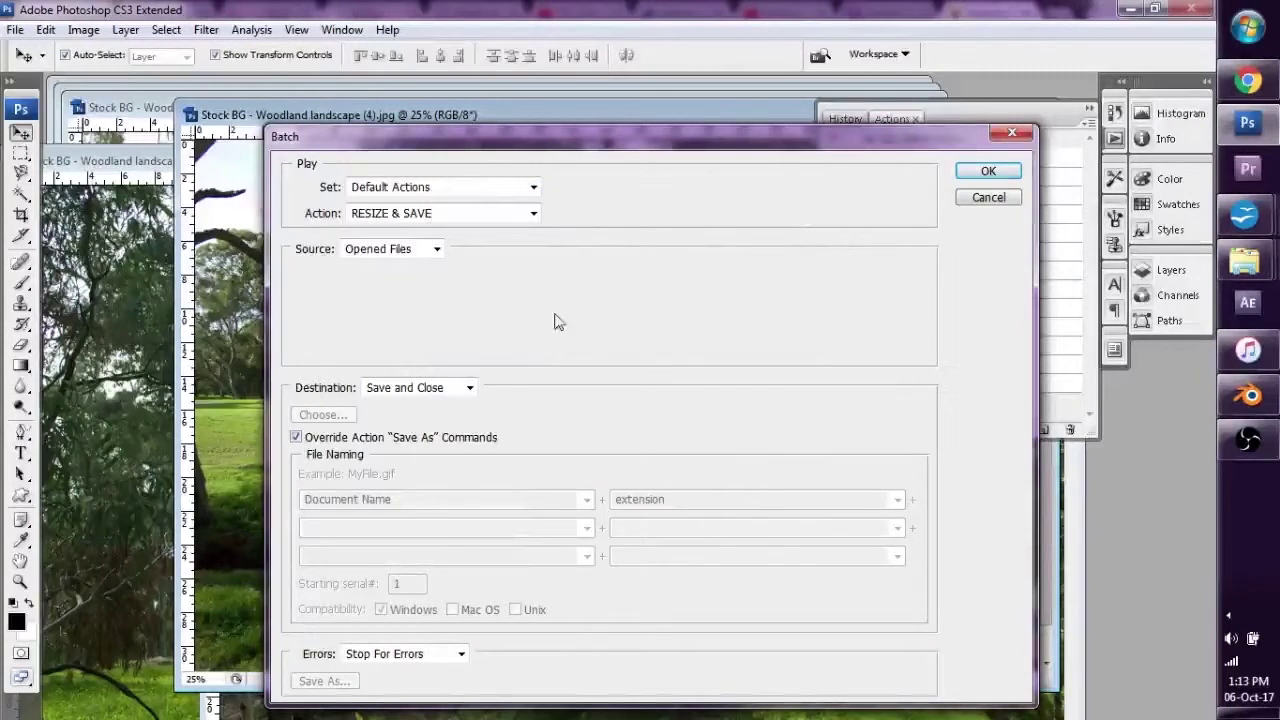
# Set the batch destination to None and run the RESIZE & SAVE action on the opened files
pyautogui.click(405, 390)
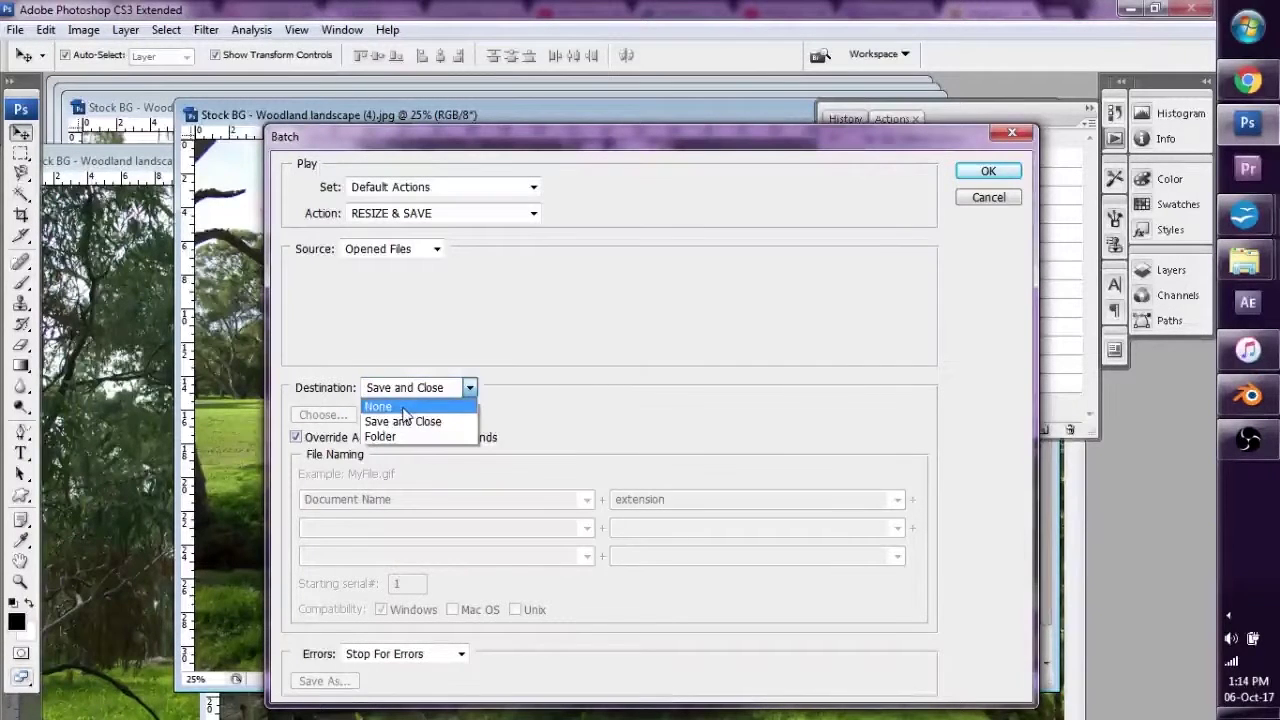
pyautogui.click(405, 410)
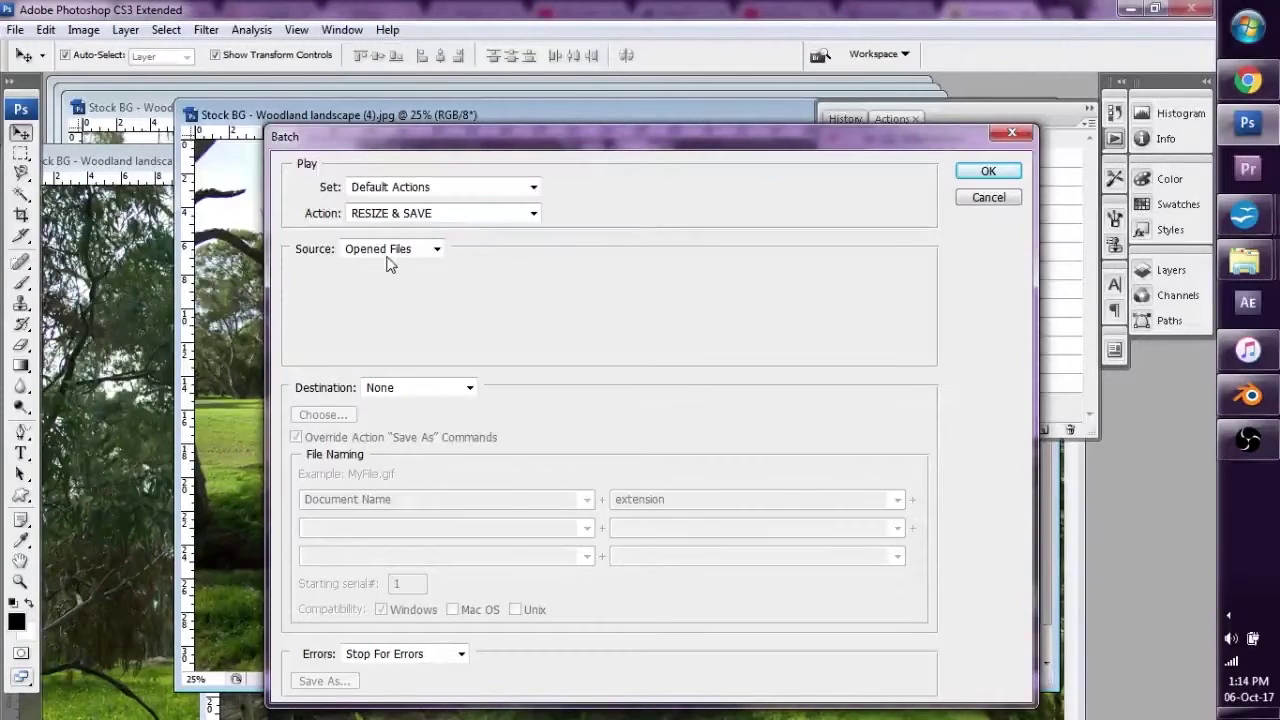
pyautogui.moveTo(610, 131); pyautogui.dragTo(538, 99)
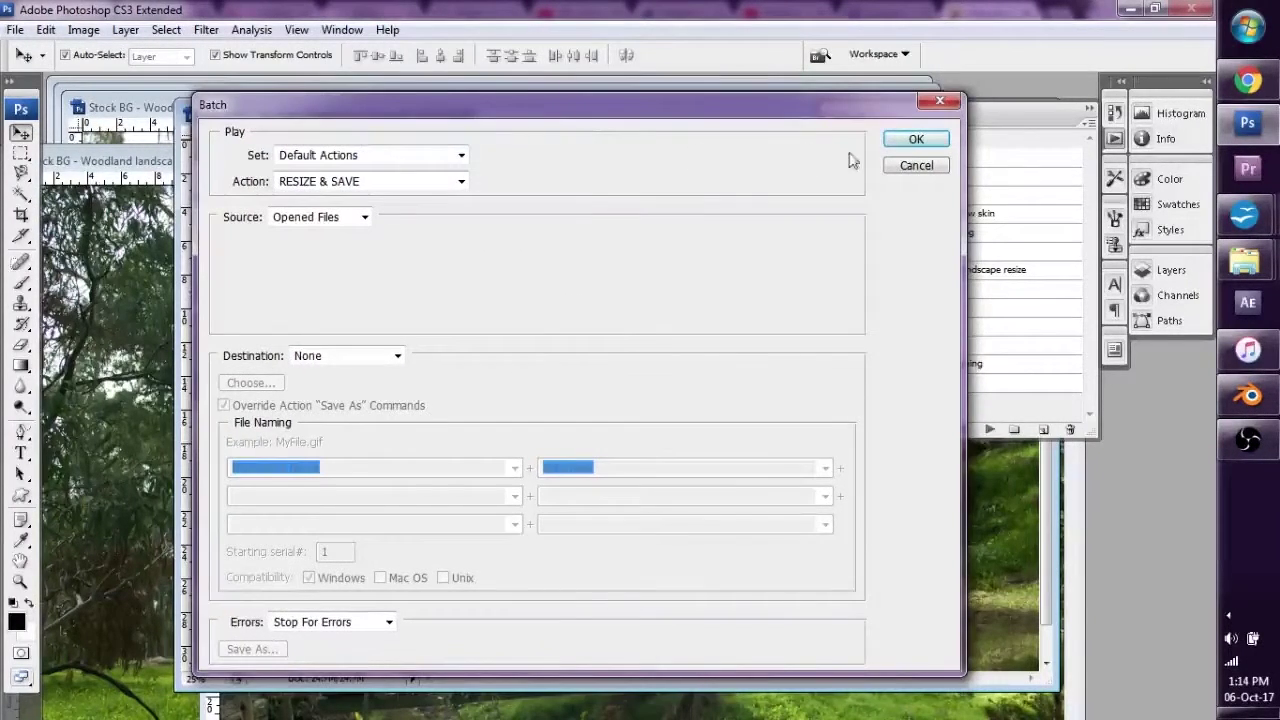
pyautogui.click(910, 140)
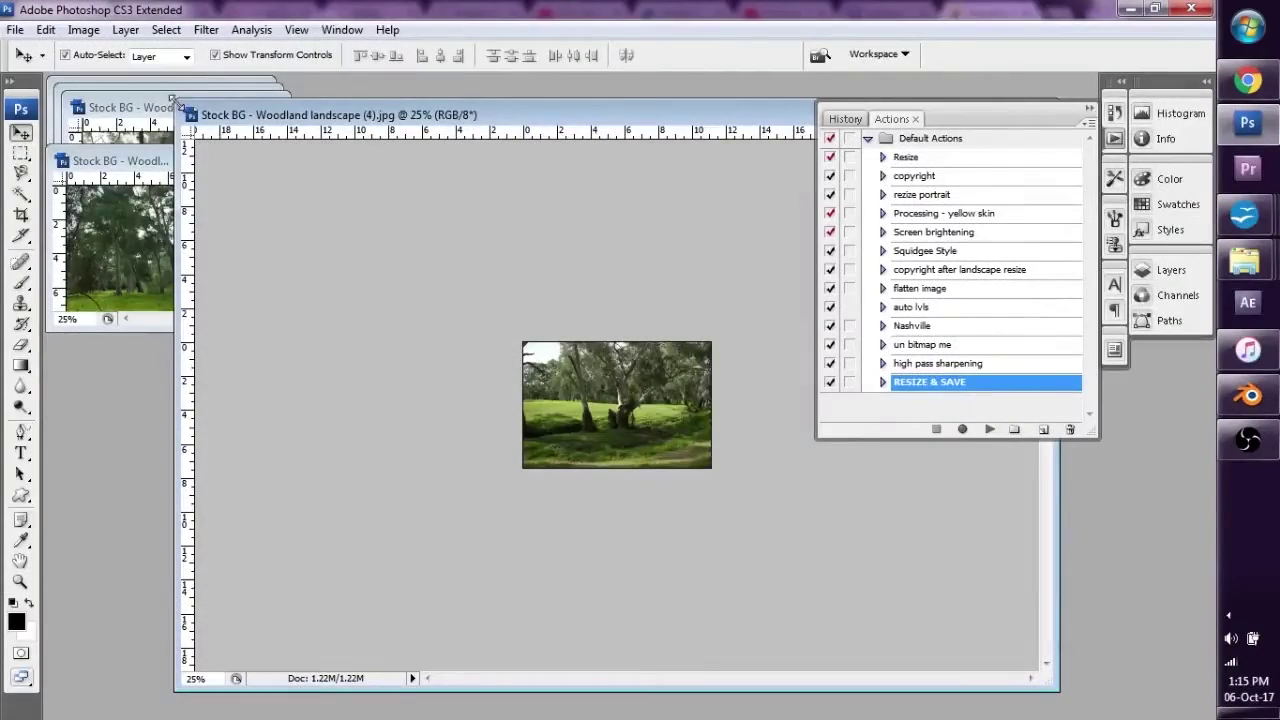
# Shrink the Woodland landscape (4) window and spread the resized image windows apart across the workspace
pyautogui.moveTo(173, 100); pyautogui.dragTo(597, 383)
pyautogui.moveTo(675, 400); pyautogui.dragTo(477, 190)
pyautogui.moveTo(146, 163); pyautogui.dragTo(265, 372)
pyautogui.moveTo(165, 107); pyautogui.dragTo(429, 174)
pyautogui.moveTo(147, 108); pyautogui.dragTo(262, 186)
pyautogui.moveTo(136, 105); pyautogui.dragTo(176, 123)
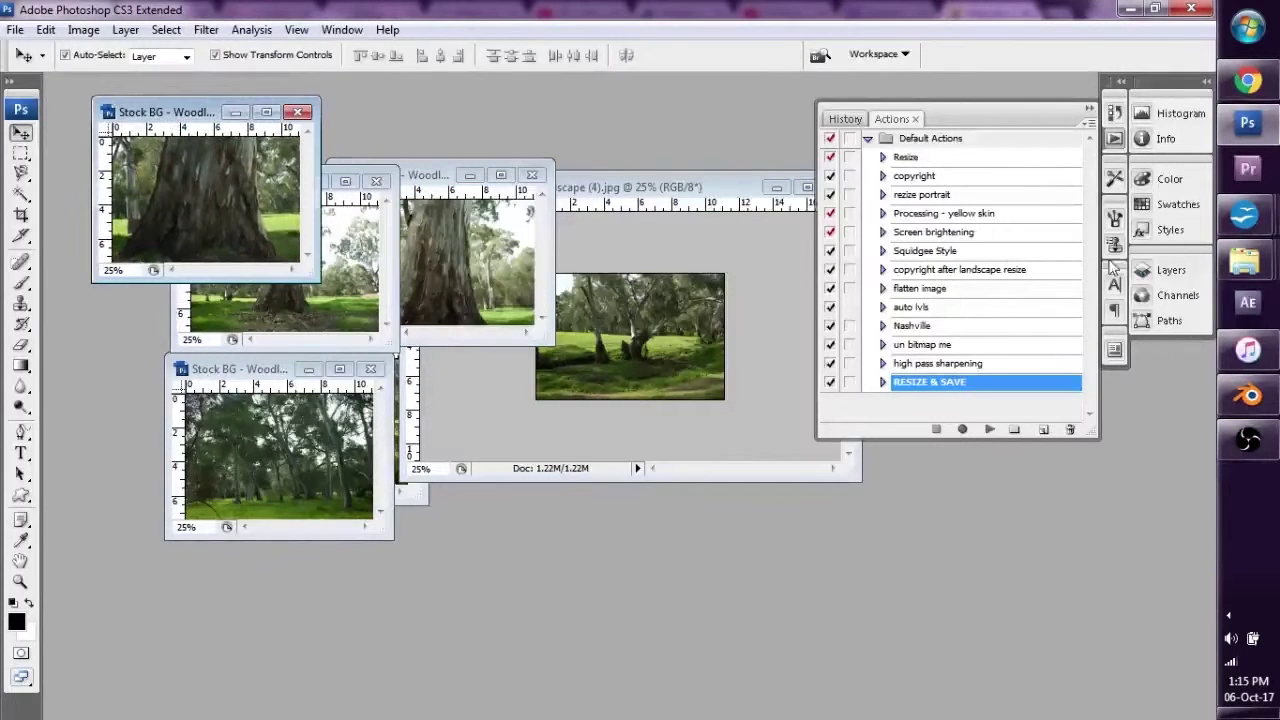
# Switch to the RAW folder in Windows Explorer, select Stock BG - Woodland landscape (1), and widen the Name column
pyautogui.moveTo(1240, 283)
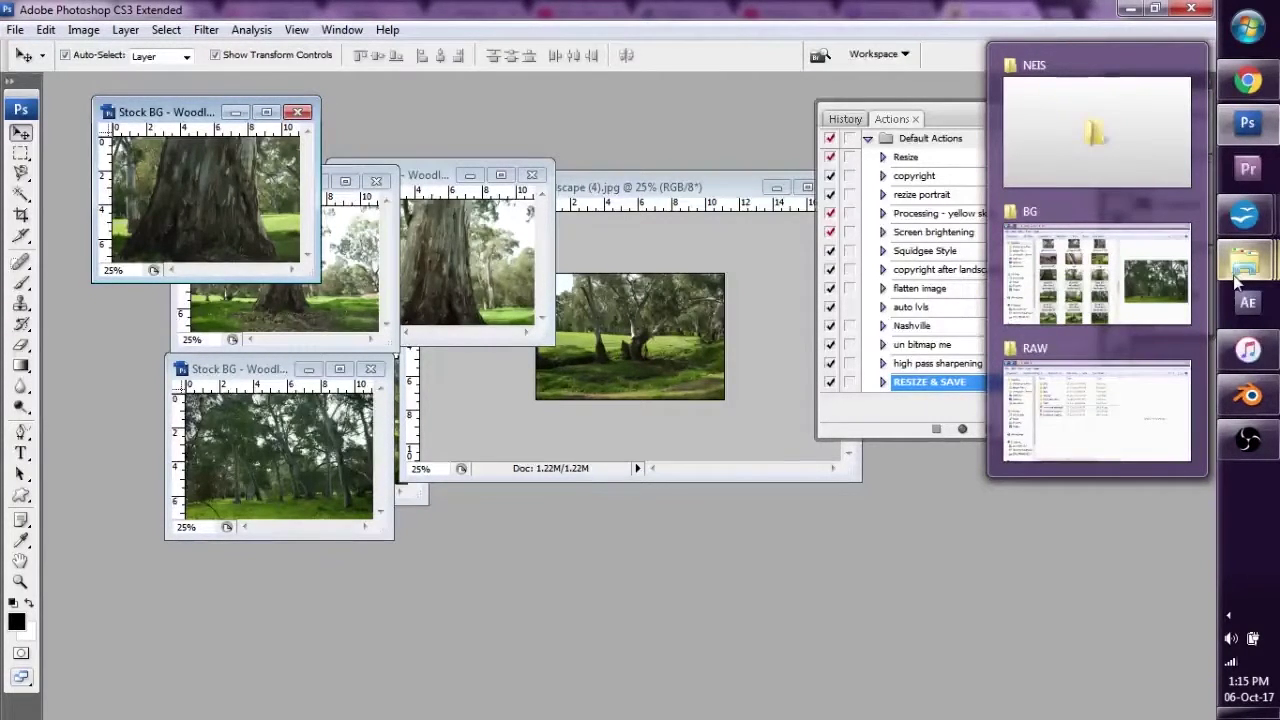
pyautogui.click(1150, 391)
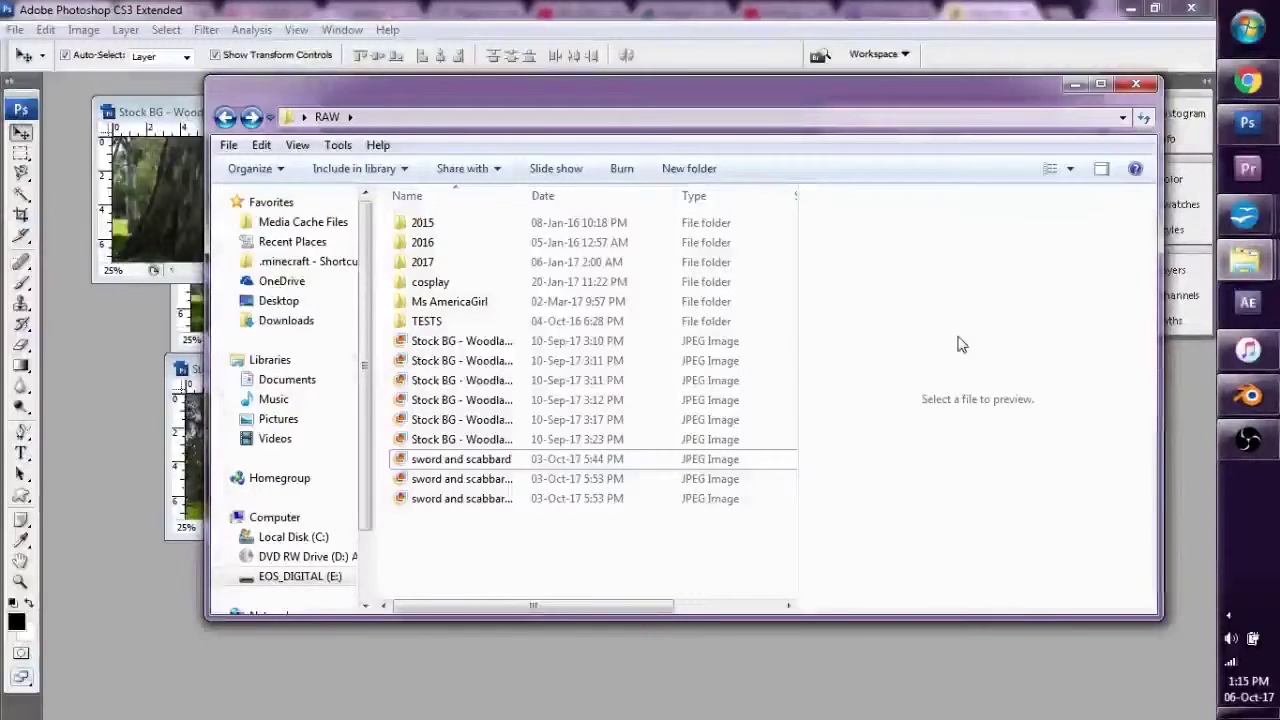
pyautogui.click(498, 341)
pyautogui.moveTo(527, 190); pyautogui.dragTo(644, 196)
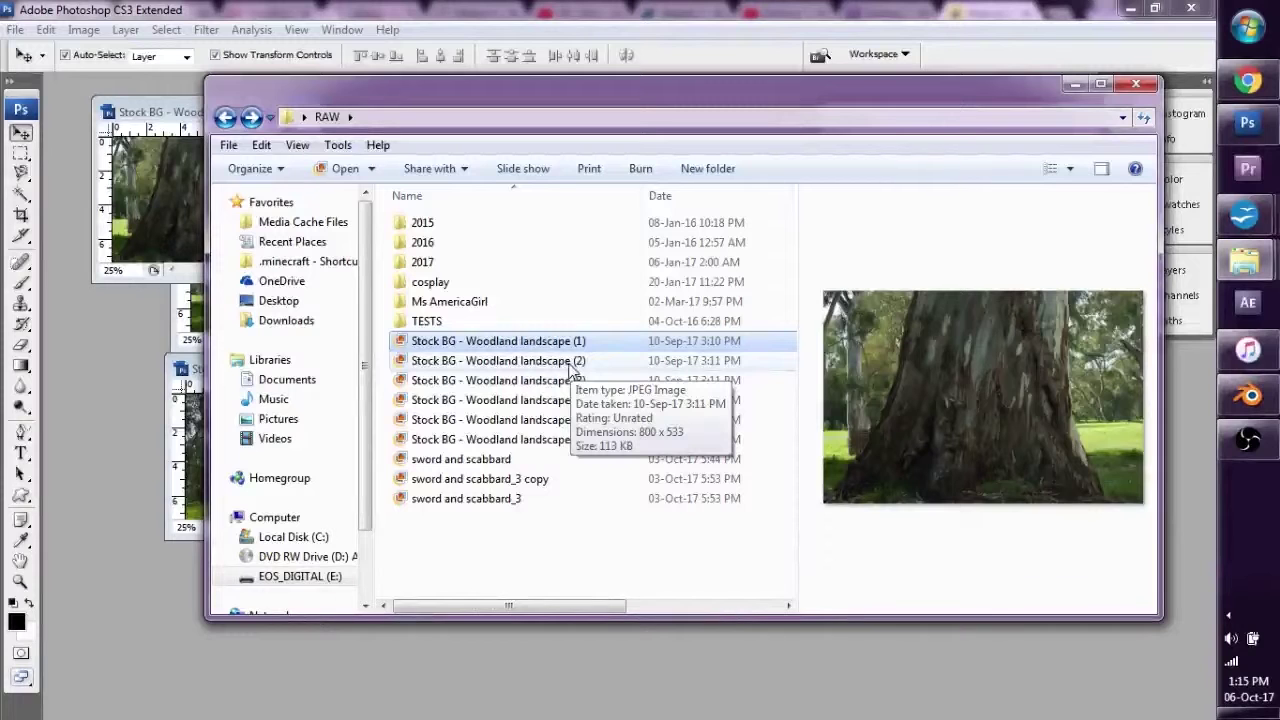
# Preview the saved Stock BG - Woodland landscape images one by one and check their dimensions and file size
pyautogui.click(569, 362)
pyautogui.click(569, 381)
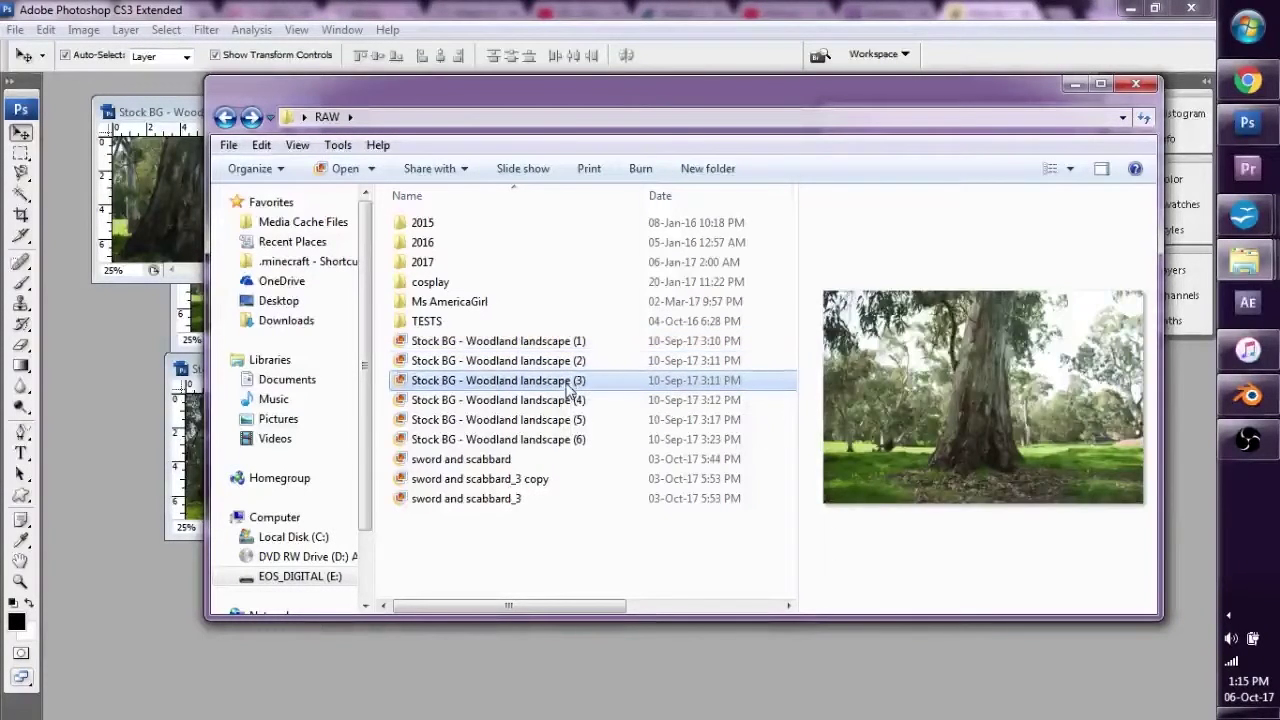
pyautogui.click(569, 400)
pyautogui.click(570, 421)
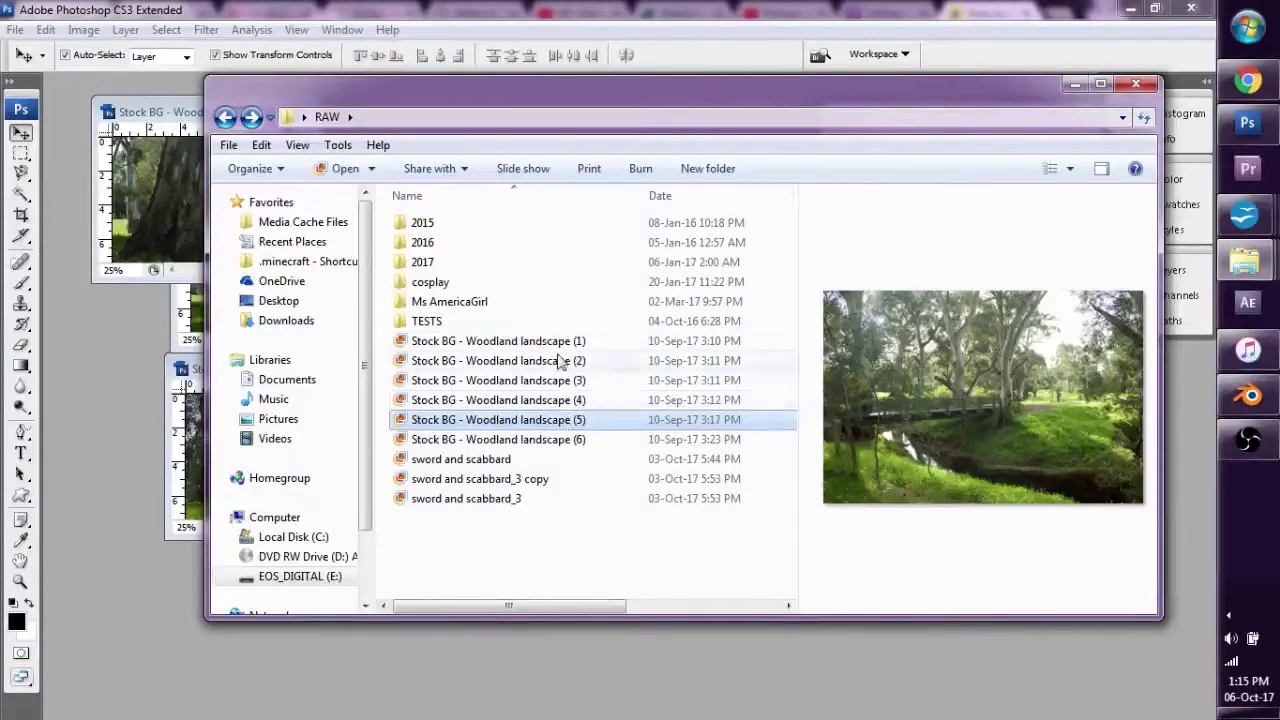
pyautogui.click(557, 343)
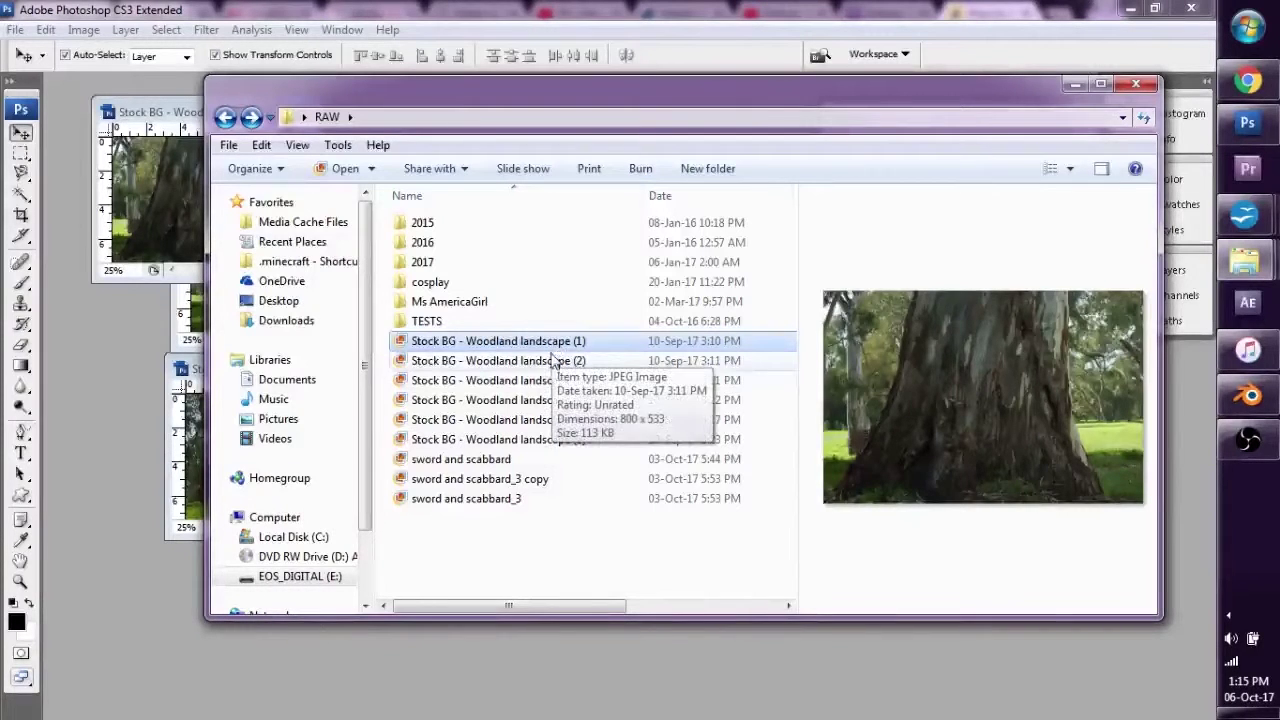
pyautogui.click(553, 362)
pyautogui.click(548, 384)
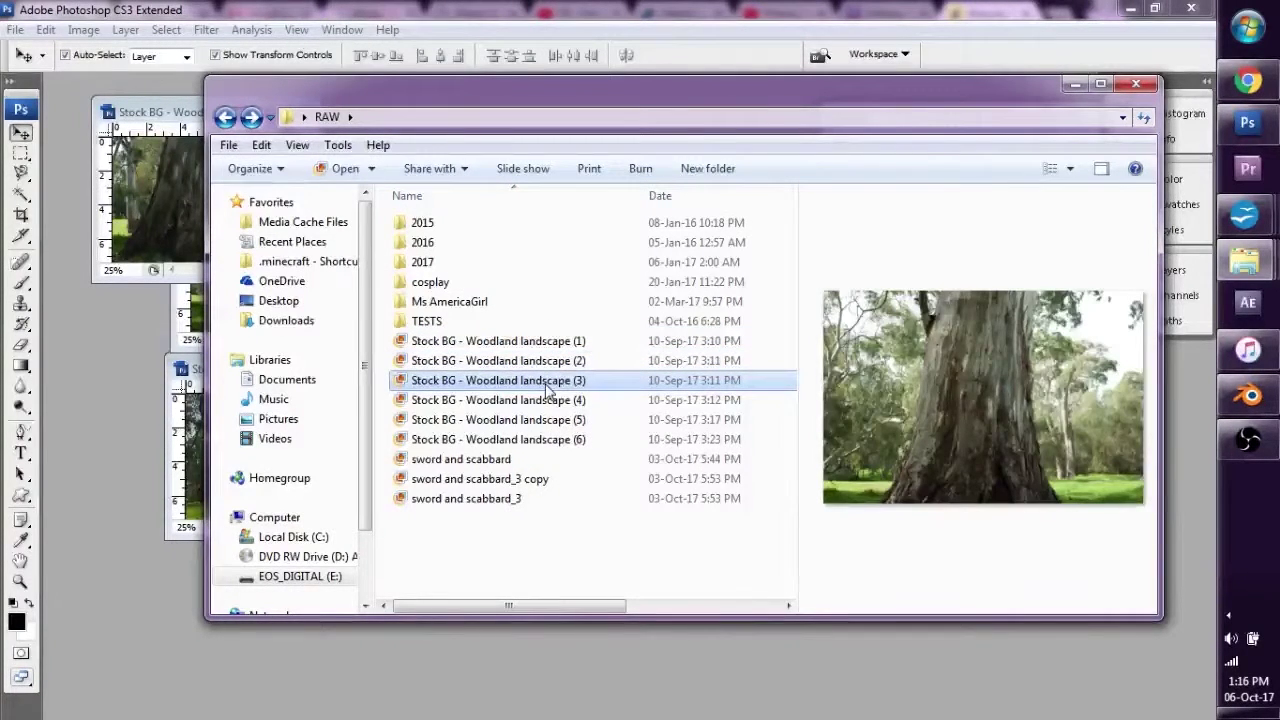